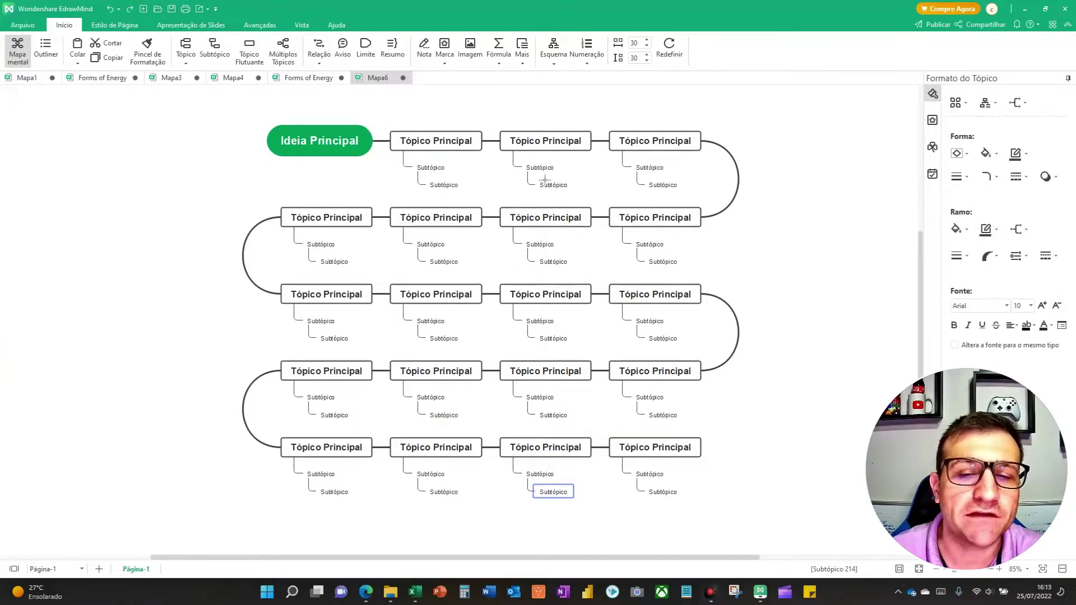
Clear every topic from Mapa6 except Ideia Principal, then open the pricing page via Compre Agora.
{"action": "left_click_drag", "start_coordinate": [389, 141], "coordinate": [722, 160]}
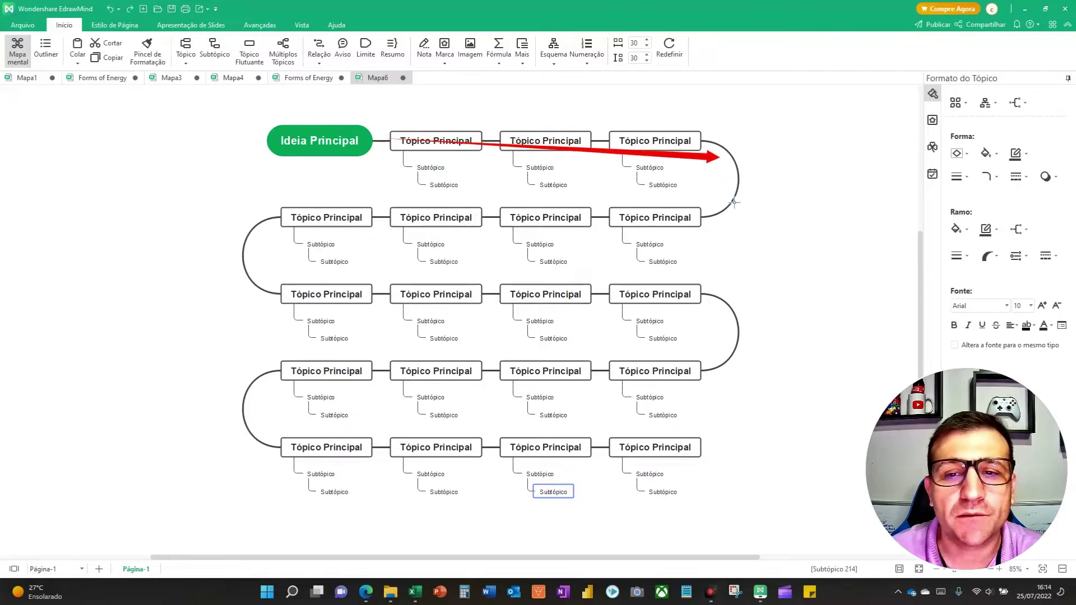
{"action": "mouse_move", "coordinate": [723, 199]}
{"action": "left_mouse_down"}
{"action": "mouse_move", "coordinate": [571, 231]}
{"action": "mouse_move", "coordinate": [266, 242]}
{"action": "mouse_move", "coordinate": [252, 291]}
{"action": "mouse_move", "coordinate": [708, 305]}
{"action": "left_mouse_up"}
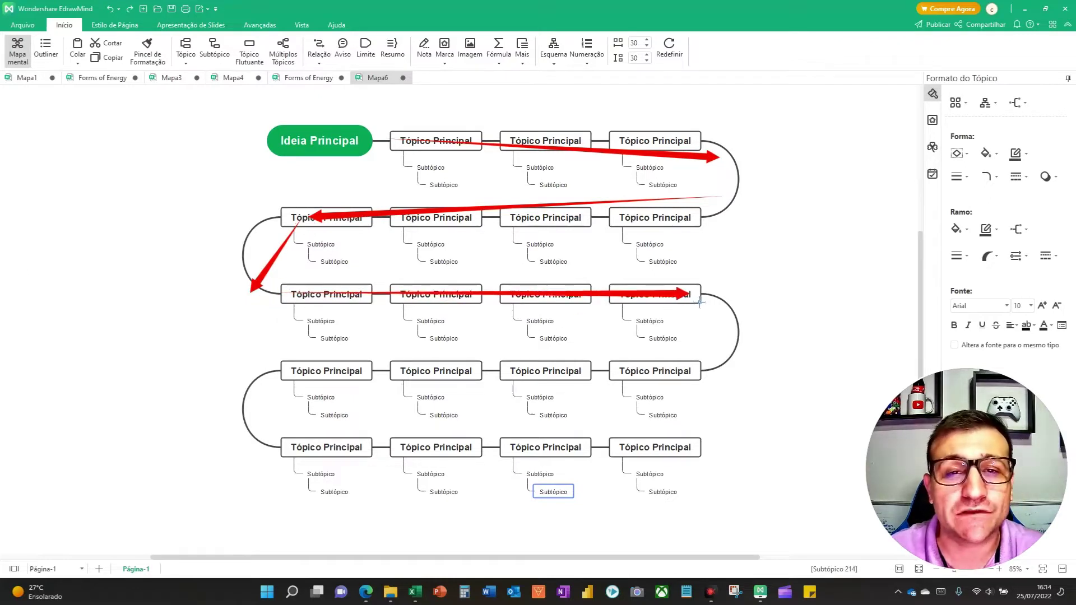
{"action": "left_click_drag", "start_coordinate": [709, 368], "coordinate": [294, 370]}
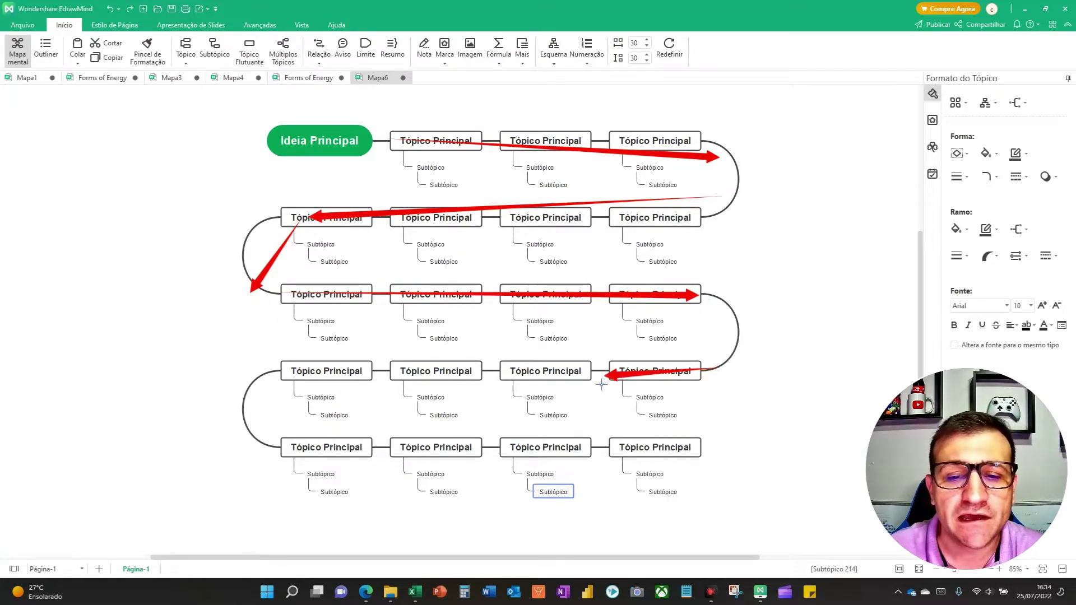
{"action": "left_click_drag", "start_coordinate": [262, 403], "coordinate": [702, 457]}
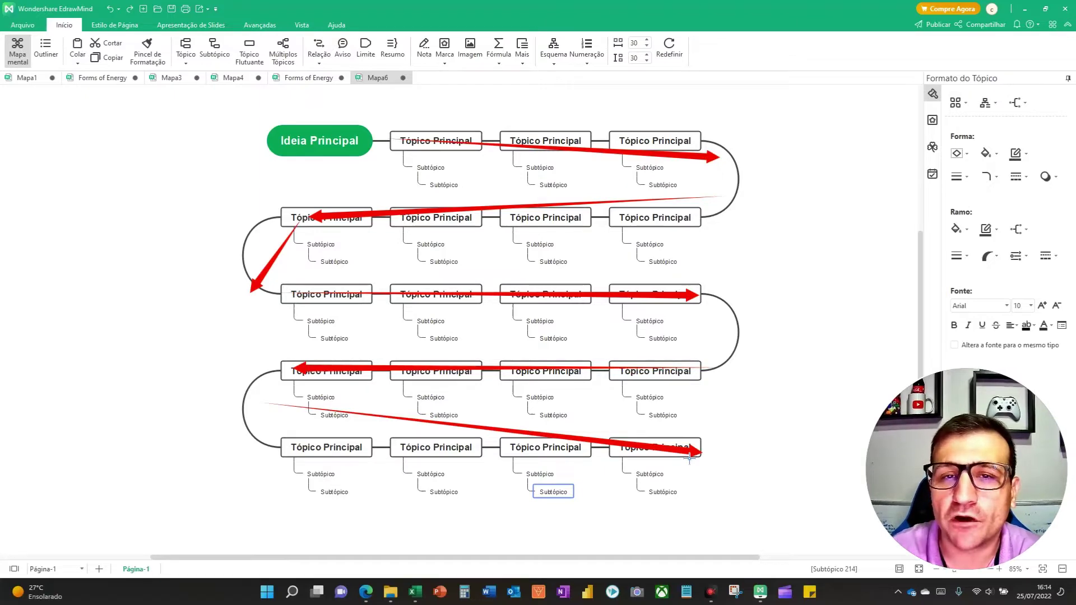
{"action": "key", "text": "Escape"}
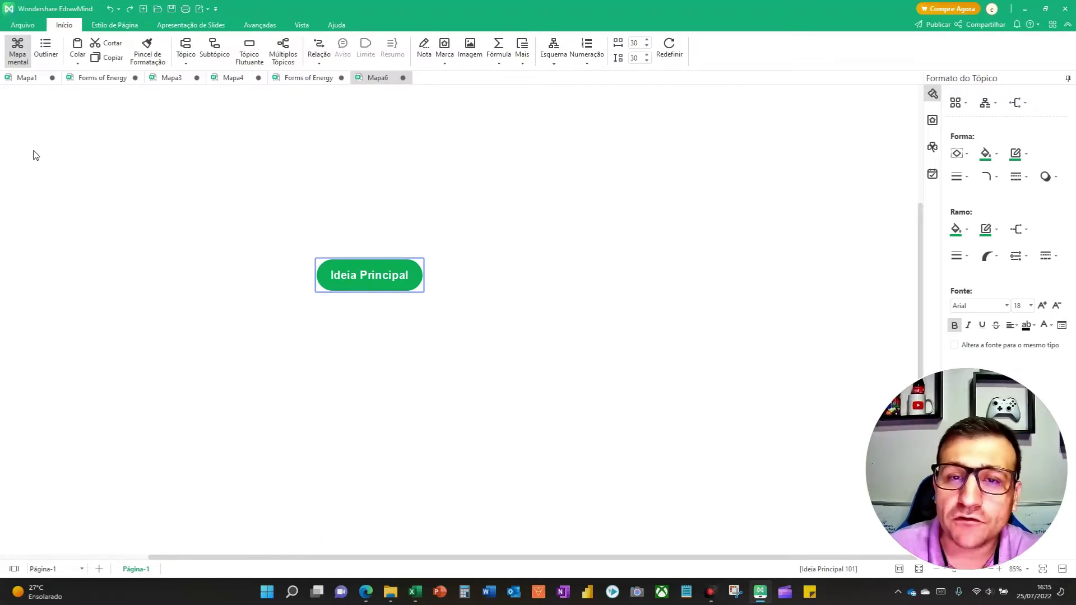
{"action": "left_click", "coordinate": [951, 11]}
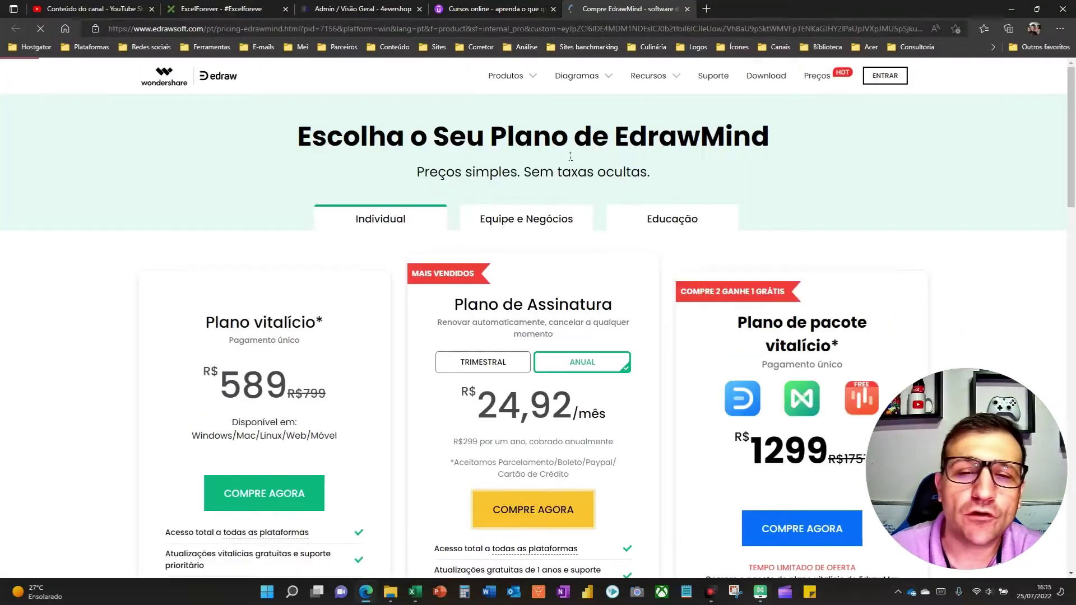
Scroll through the EdrawMind pricing plans in the browser.
{"action": "scroll", "coordinate": [514, 257], "scroll_direction": "down", "scroll_amount": 3}
{"action": "scroll", "coordinate": [516, 257], "scroll_direction": "up", "scroll_amount": 2}
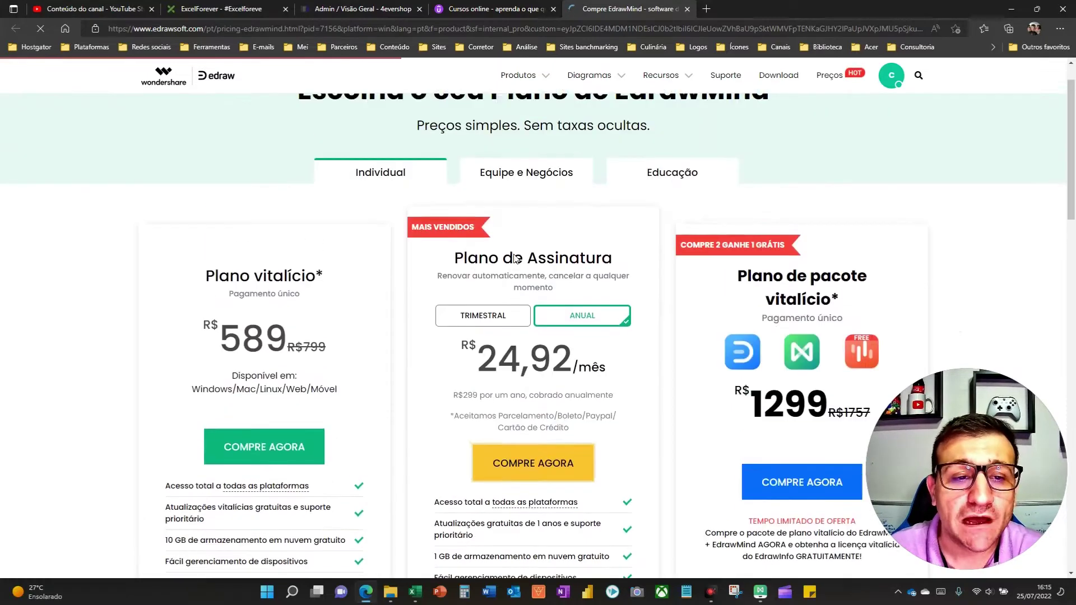
{"action": "scroll", "coordinate": [516, 258], "scroll_direction": "up", "scroll_amount": 1}
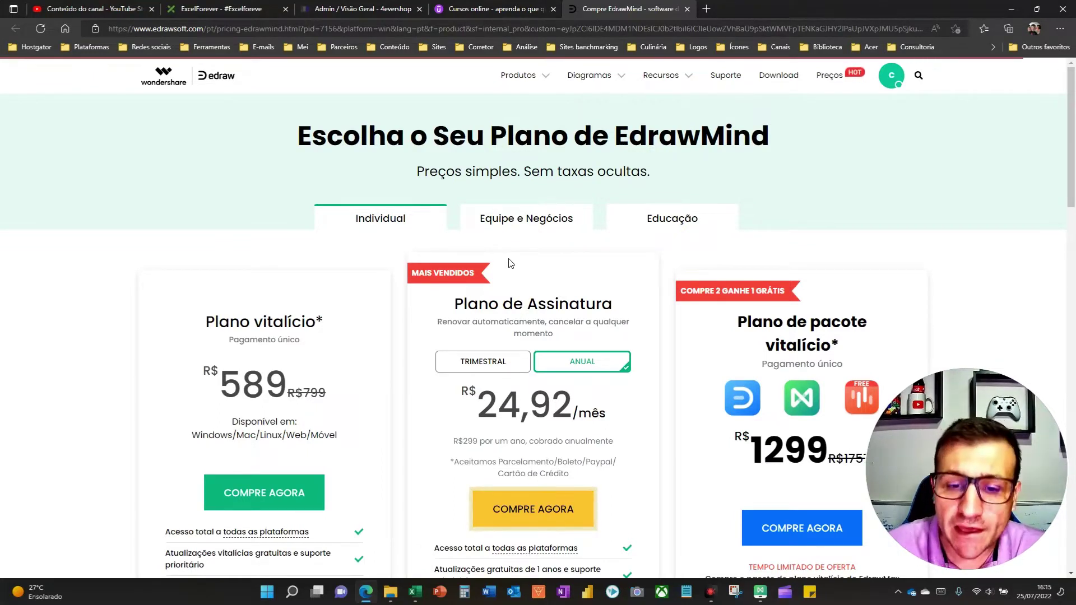
{"action": "scroll", "coordinate": [363, 308], "scroll_direction": "down", "scroll_amount": 3}
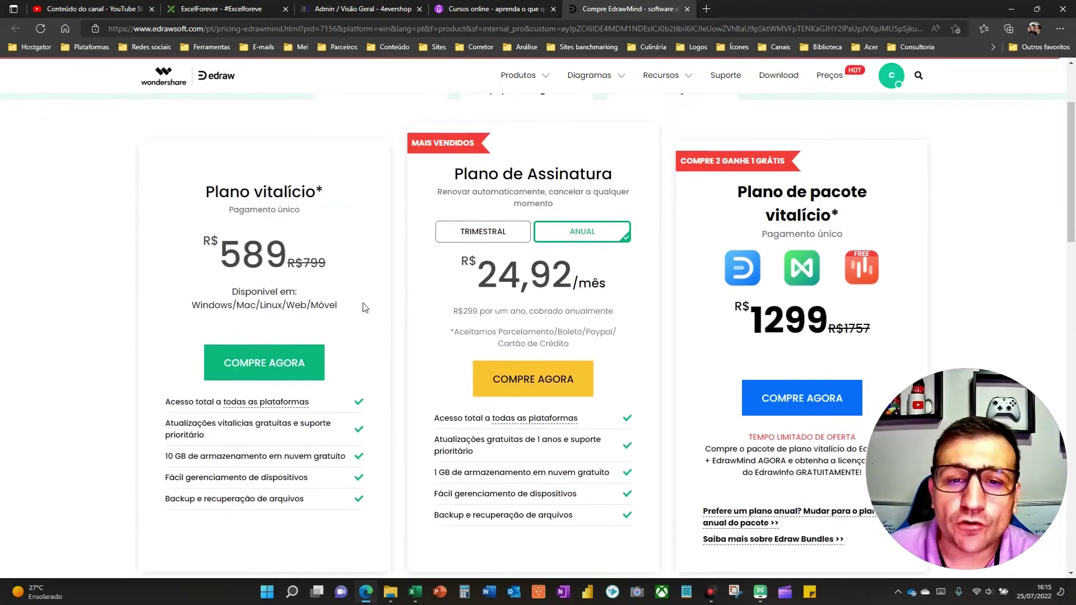
{"action": "scroll", "coordinate": [363, 307], "scroll_direction": "up", "scroll_amount": 3}
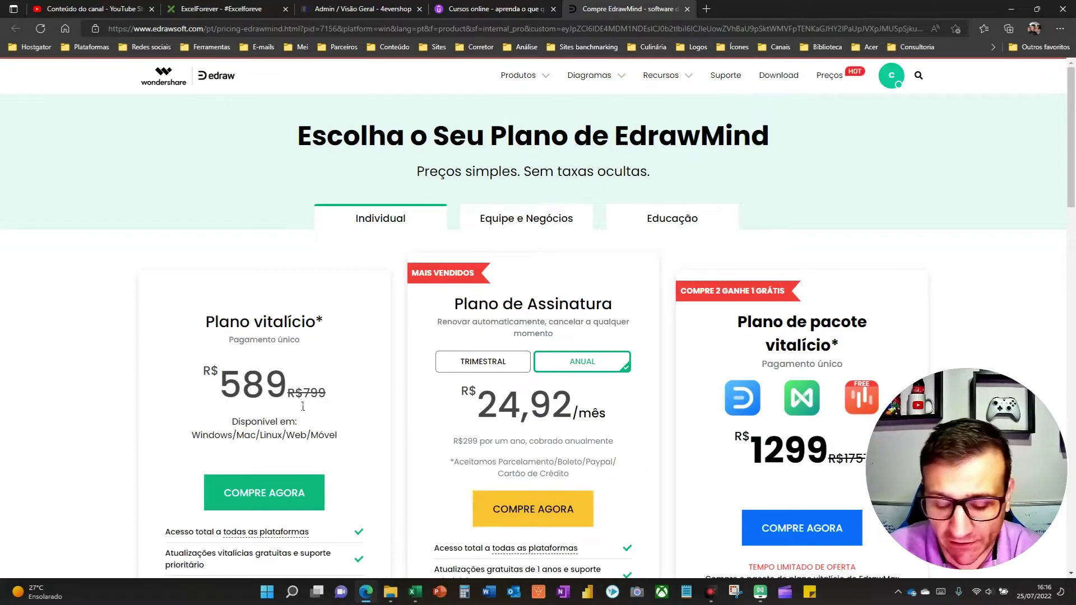
{"action": "key", "text": "F5"}
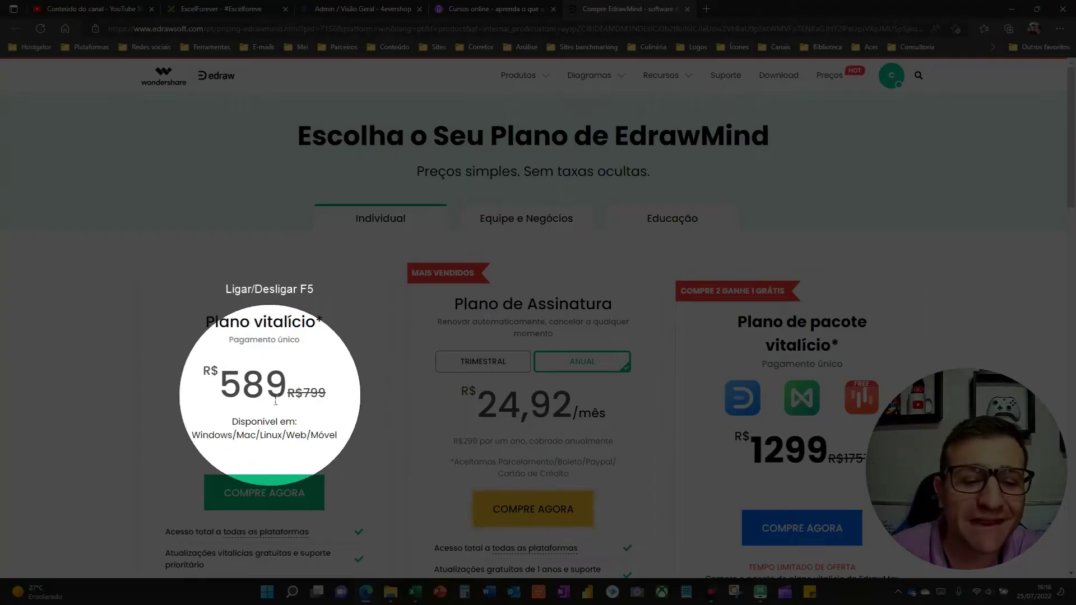
{"action": "key", "text": "F5"}
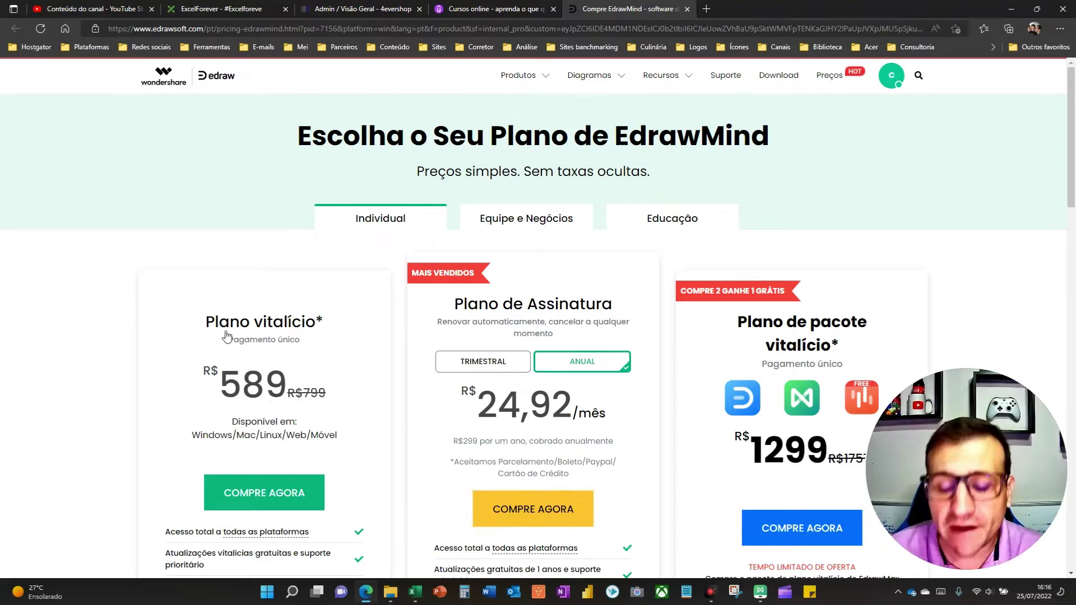
{"action": "key", "text": "F5"}
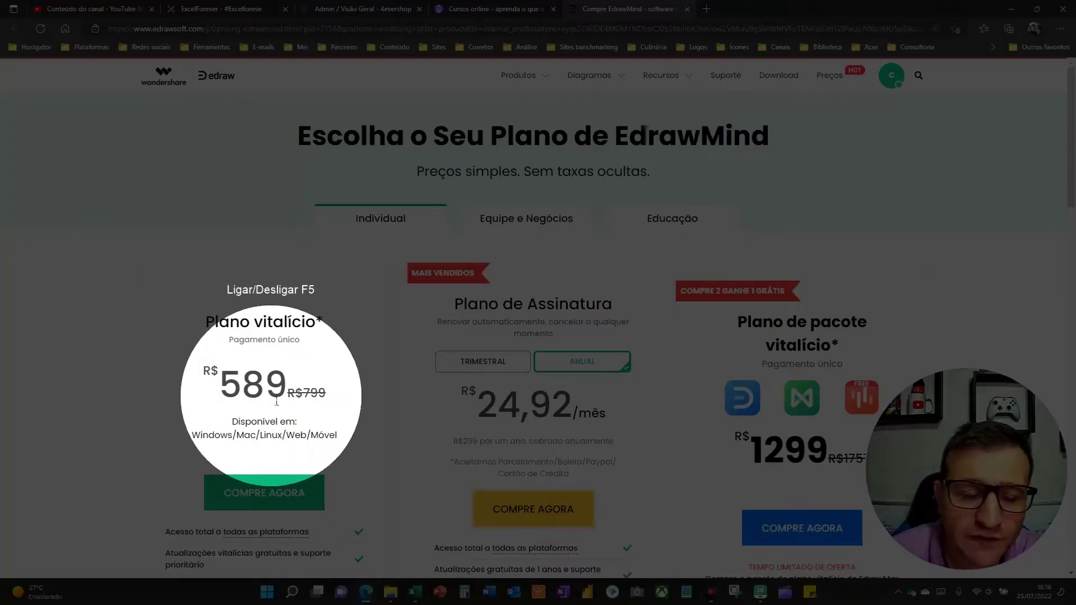
{"action": "key", "text": "F5"}
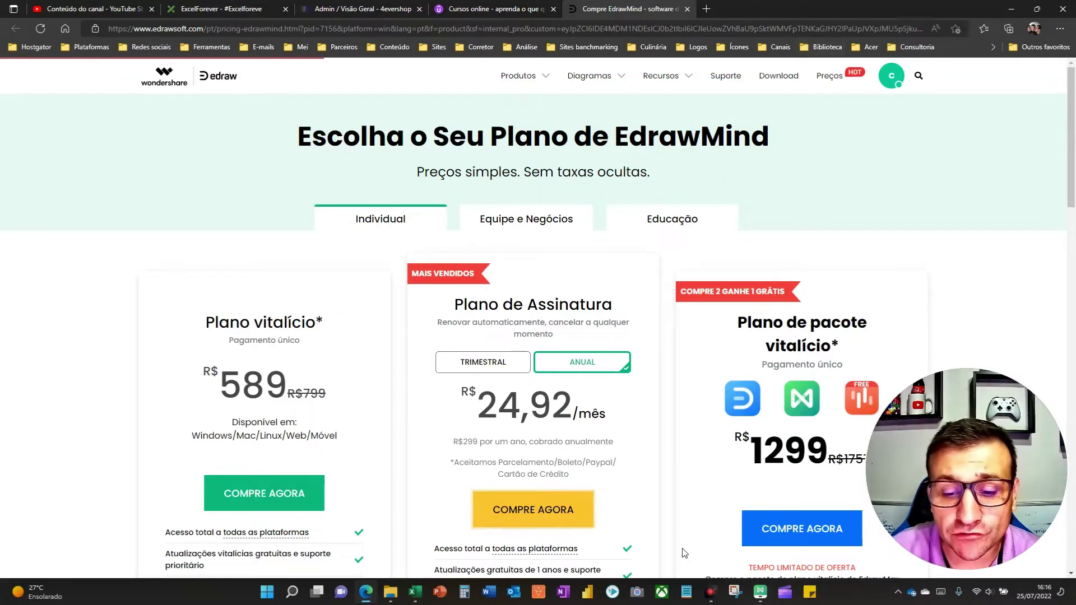
Return to EdrawMind and go to the Arquivo new-map template view.
{"action": "left_click", "coordinate": [761, 592]}
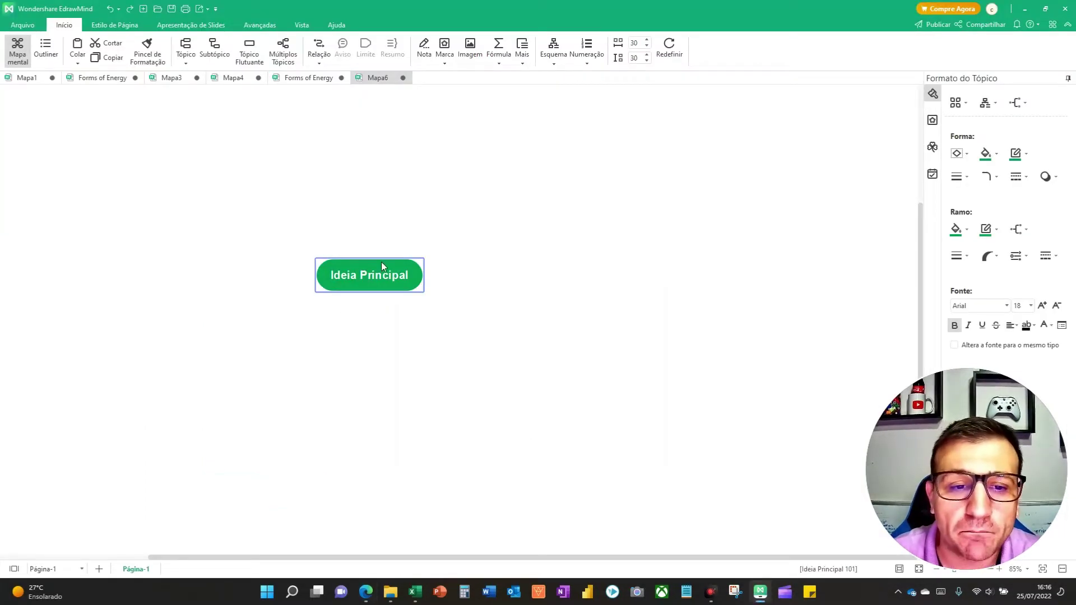
{"action": "scroll", "coordinate": [381, 265], "scroll_direction": "up", "scroll_amount": 2}
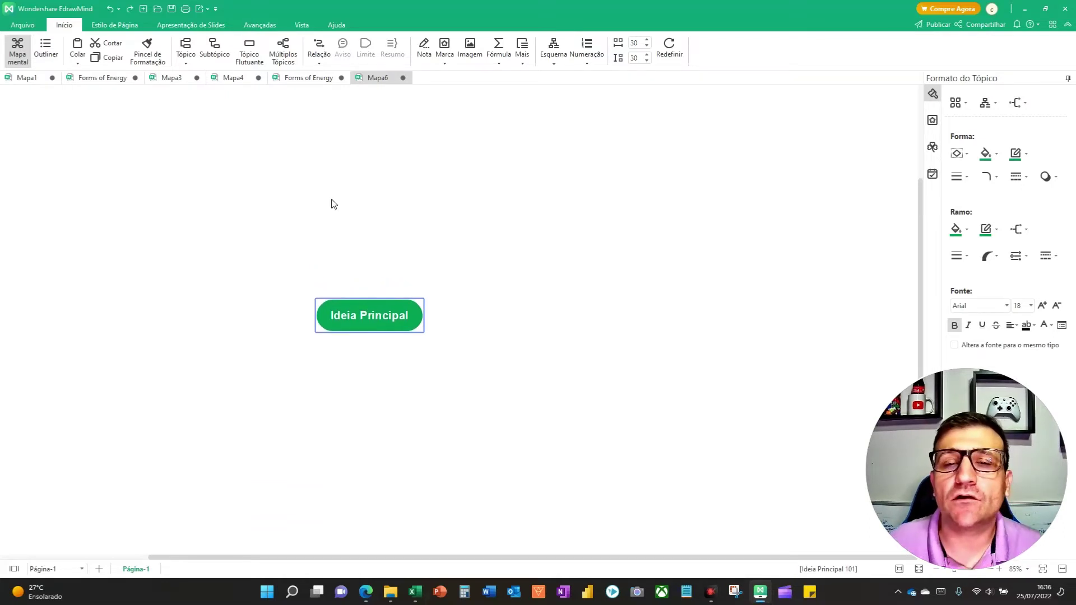
{"action": "left_click", "coordinate": [22, 25]}
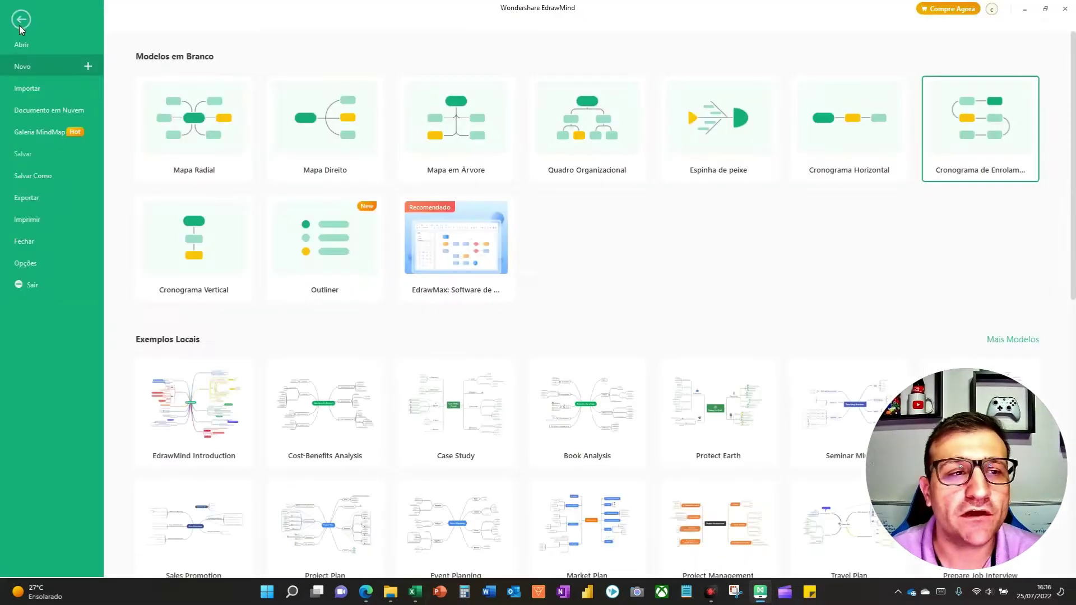
{"action": "key", "text": "F5"}
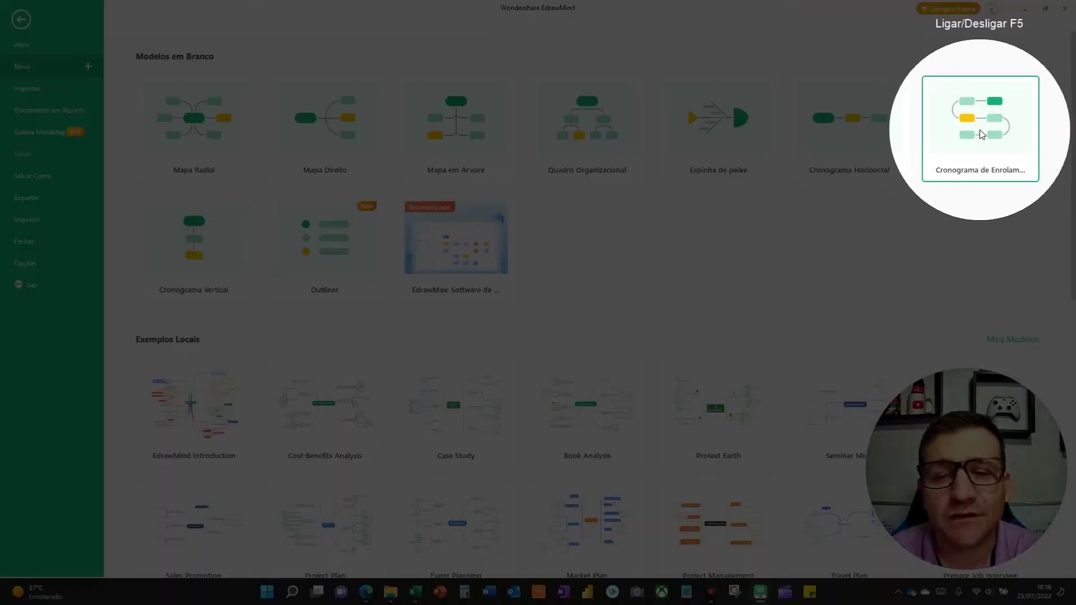
{"action": "key", "text": "F5"}
Create Mapa7 from Cronograma de Enrolamento and delete its three Tópico Principal topics.
{"action": "left_click", "coordinate": [980, 134]}
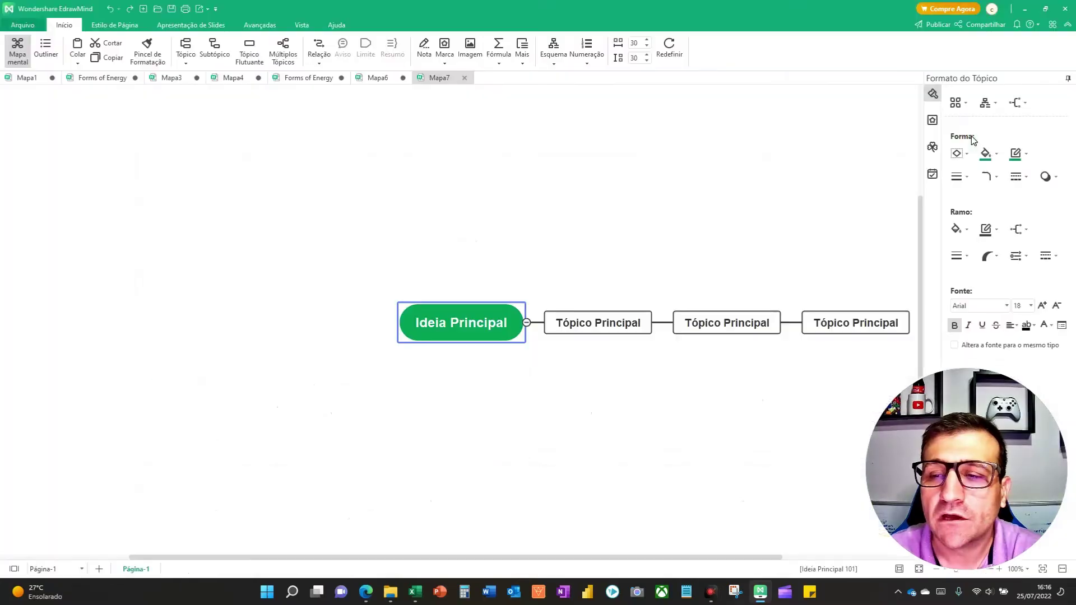
{"action": "left_click_drag", "start_coordinate": [520, 329], "coordinate": [322, 190]}
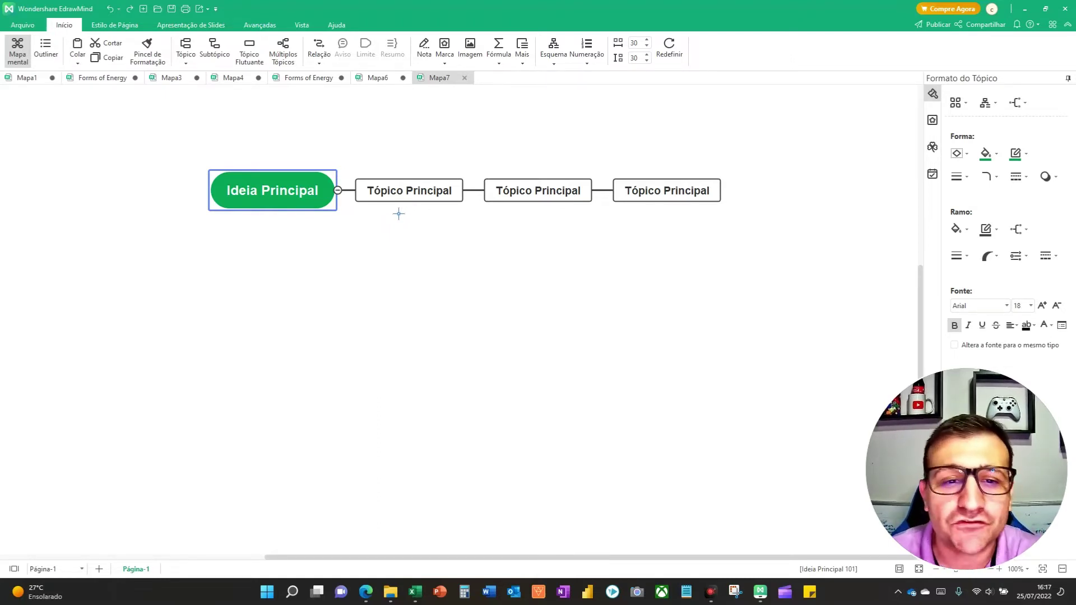
{"action": "left_click", "coordinate": [641, 338]}
{"action": "left_click_drag", "start_coordinate": [757, 304], "coordinate": [429, 166]}
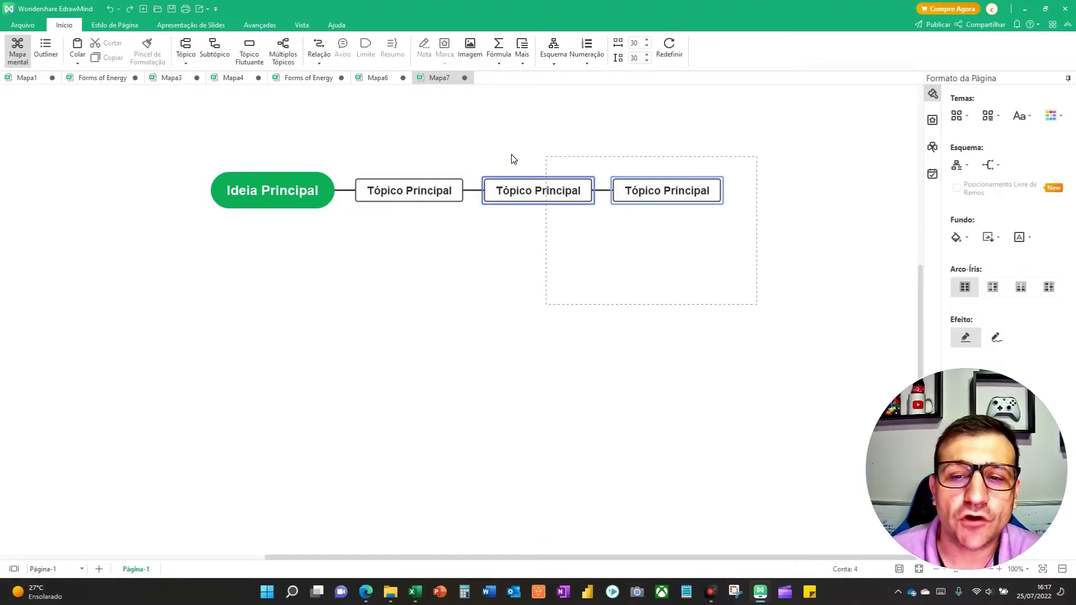
{"action": "key", "text": "Delete"}
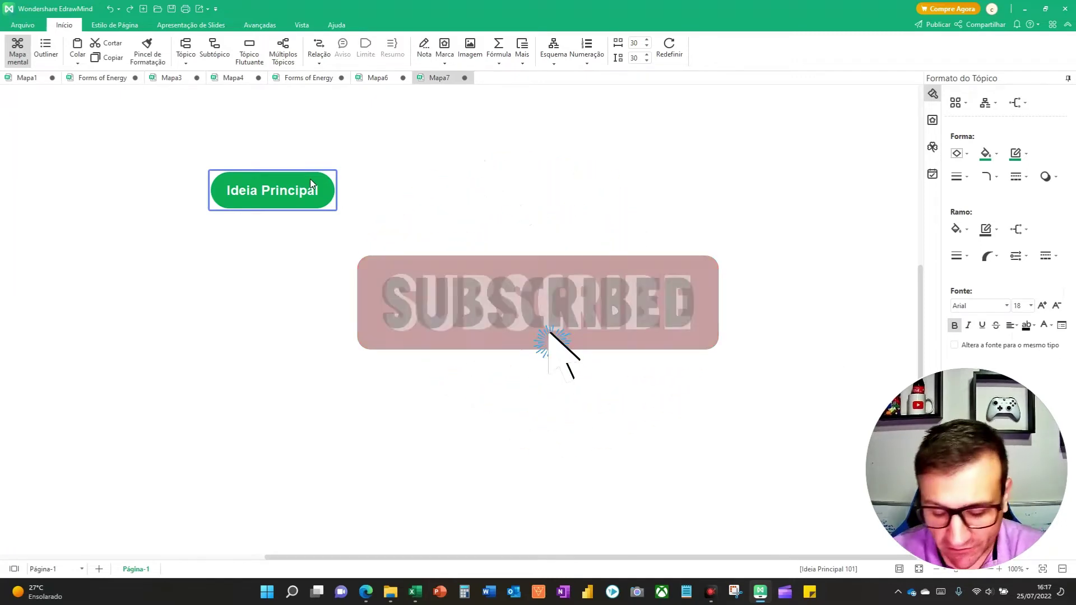
Add a Tópico Principal to Ideia Principal with a chain of nested subtopics beneath it.
{"action": "key", "text": "Tab"}
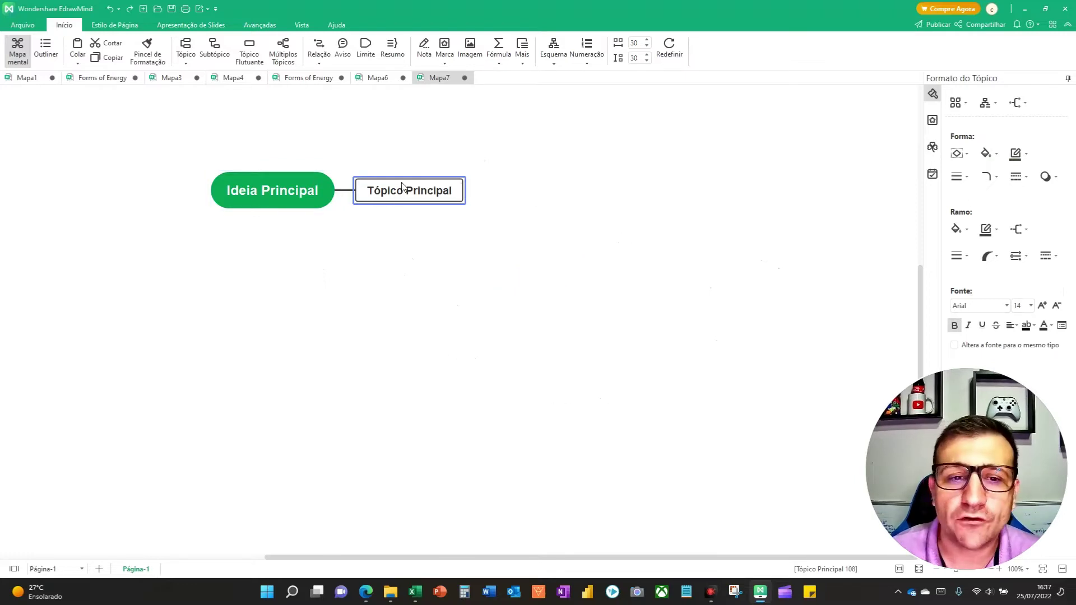
{"action": "key", "text": "Tab"}
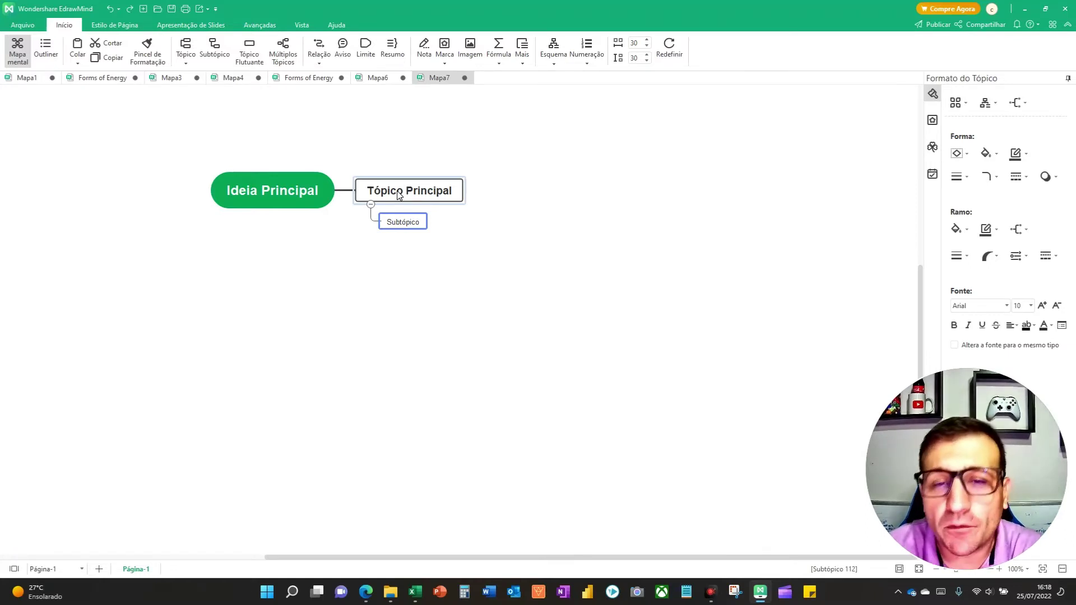
{"action": "left_click", "coordinate": [404, 222]}
{"action": "key", "text": "Tab"}
{"action": "key", "text": "Tab"}
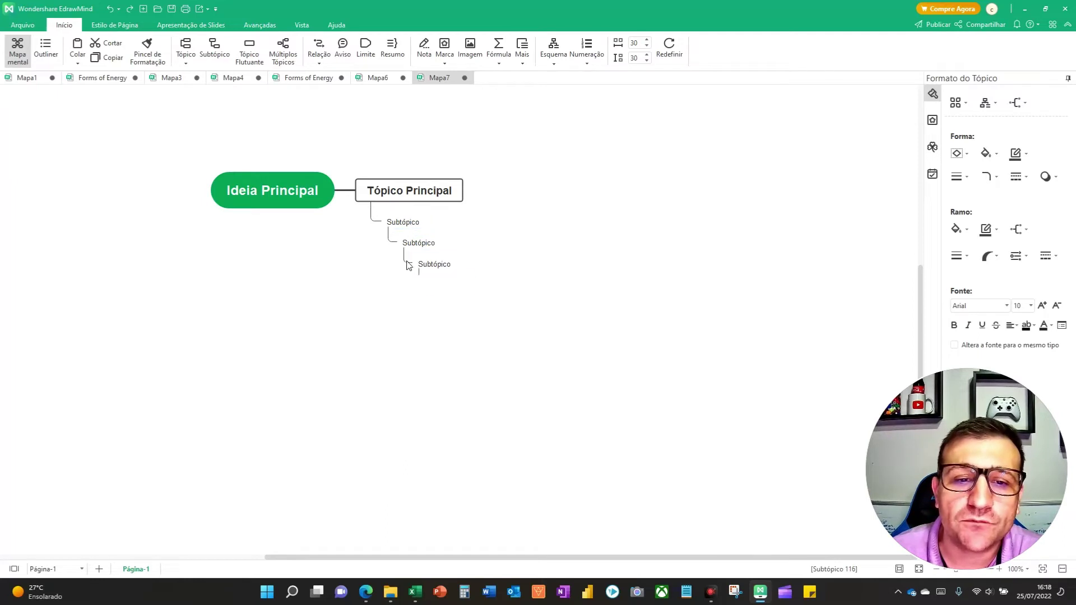
{"action": "key", "text": "Tab"}
{"action": "key", "text": "Tab"}
{"action": "key", "text": "Tab"}
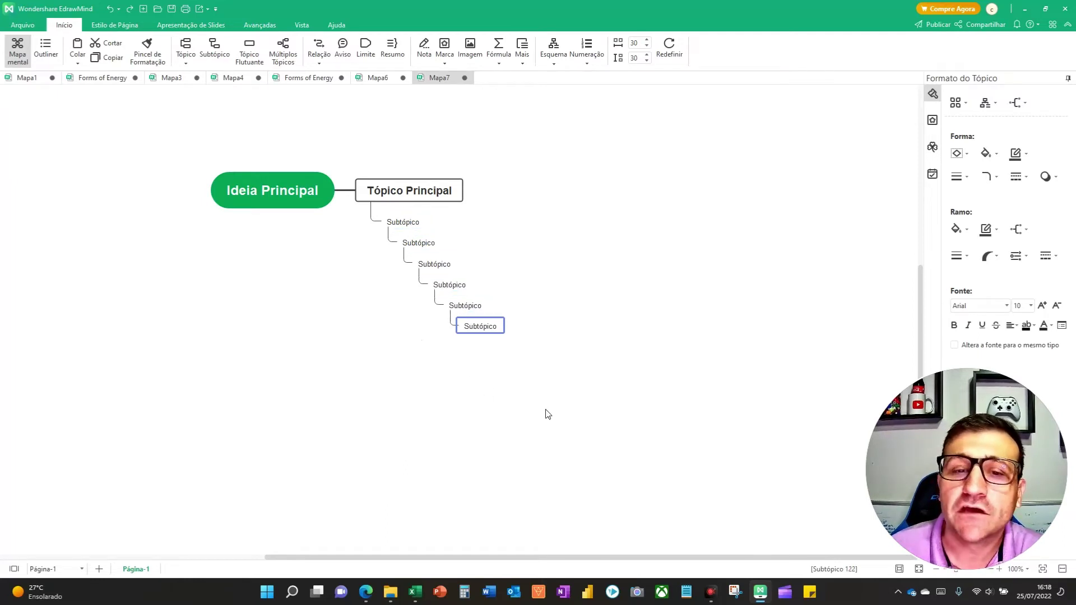
Delete all the subtopics, leaving only the Tópico Principal selected.
{"action": "left_click_drag", "start_coordinate": [556, 397], "coordinate": [376, 217]}
{"action": "key", "text": "Delete"}
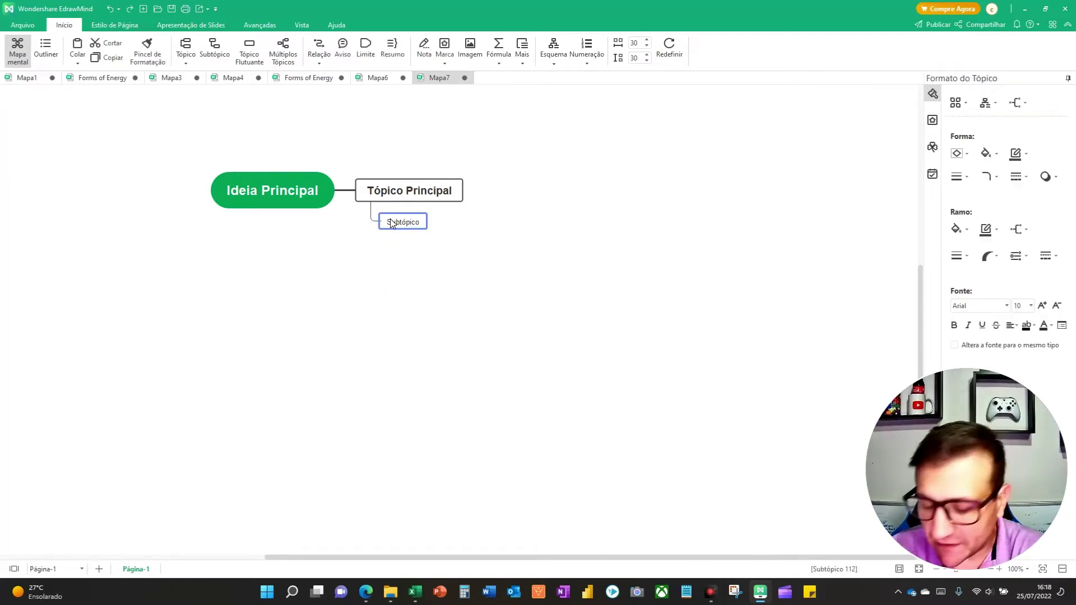
{"action": "key", "text": "Delete"}
{"action": "left_click", "coordinate": [415, 180]}
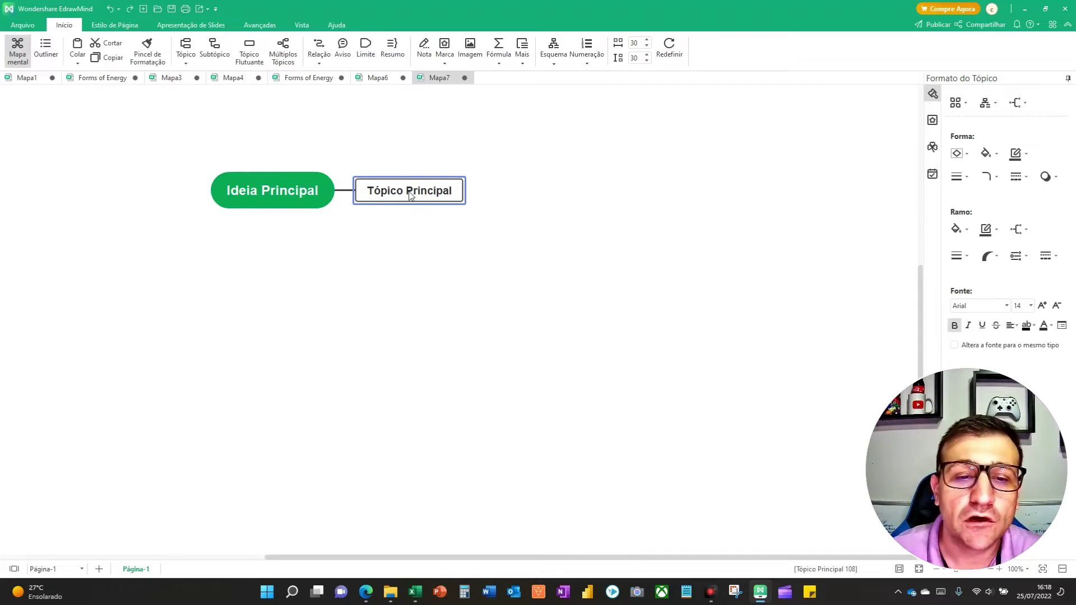
Add sibling main topics until 19 Tópico Principal topics snake across five rows.
{"action": "key", "text": "Tab"}
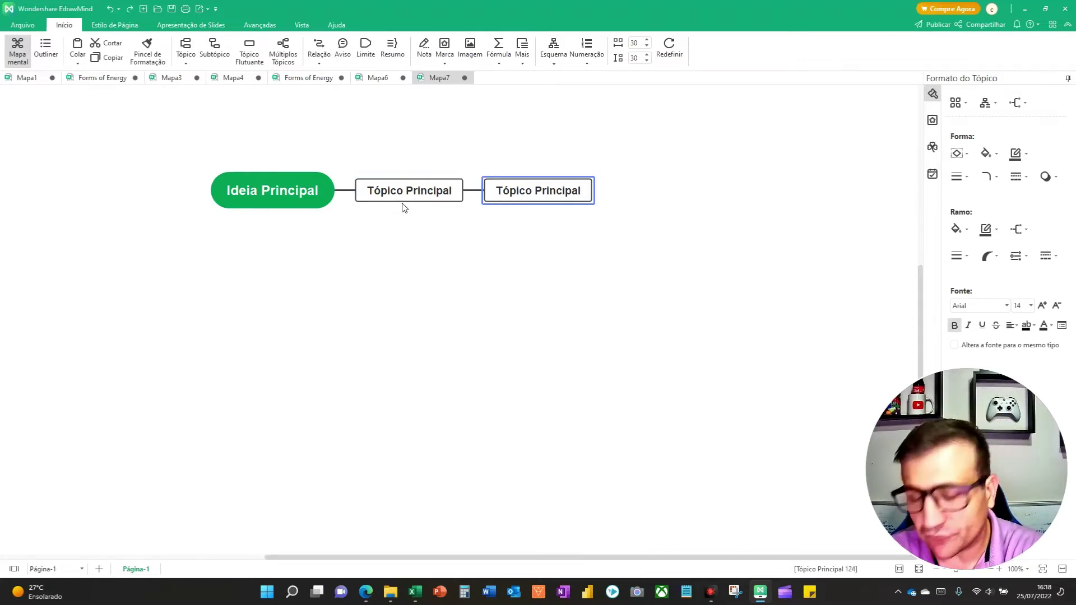
{"action": "key", "text": "Tab"}
{"action": "key", "text": "Tab"}
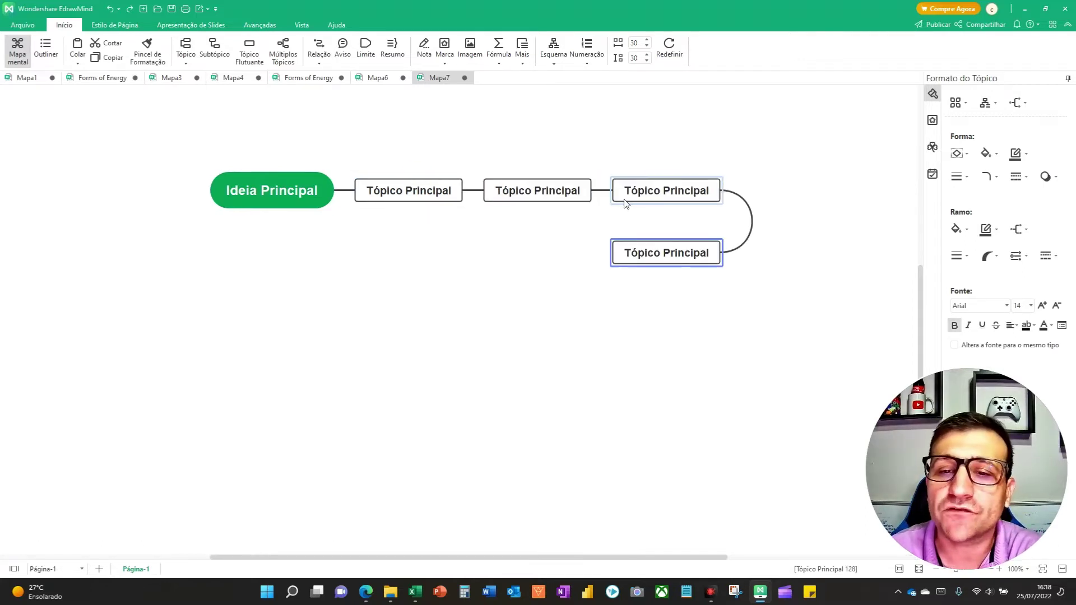
{"action": "key", "text": "Tab"}
{"action": "key", "text": "Tab"}
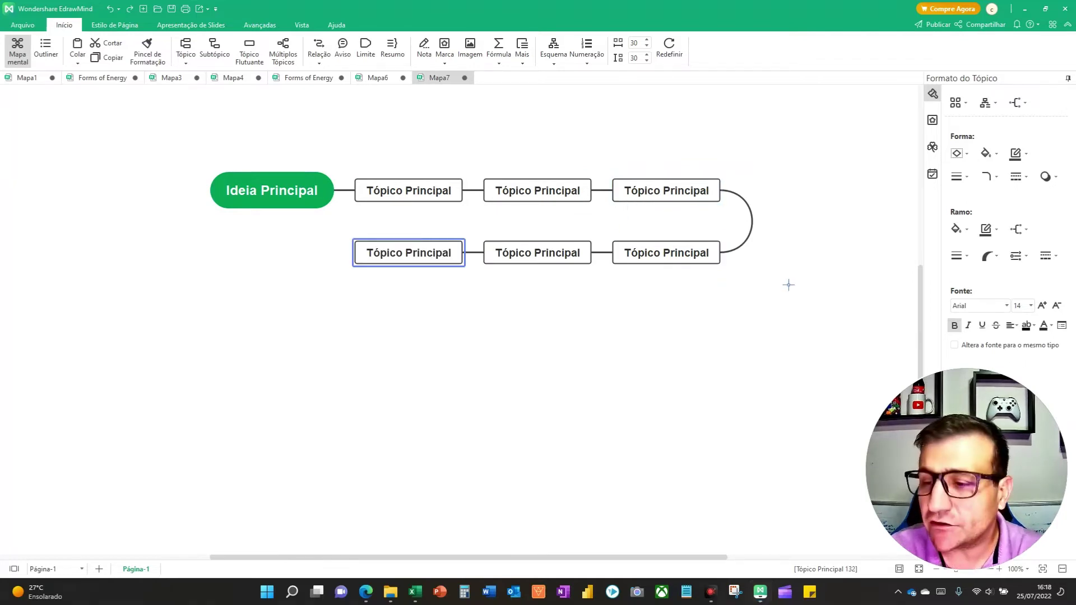
{"action": "left_click_drag", "start_coordinate": [843, 145], "coordinate": [763, 213]}
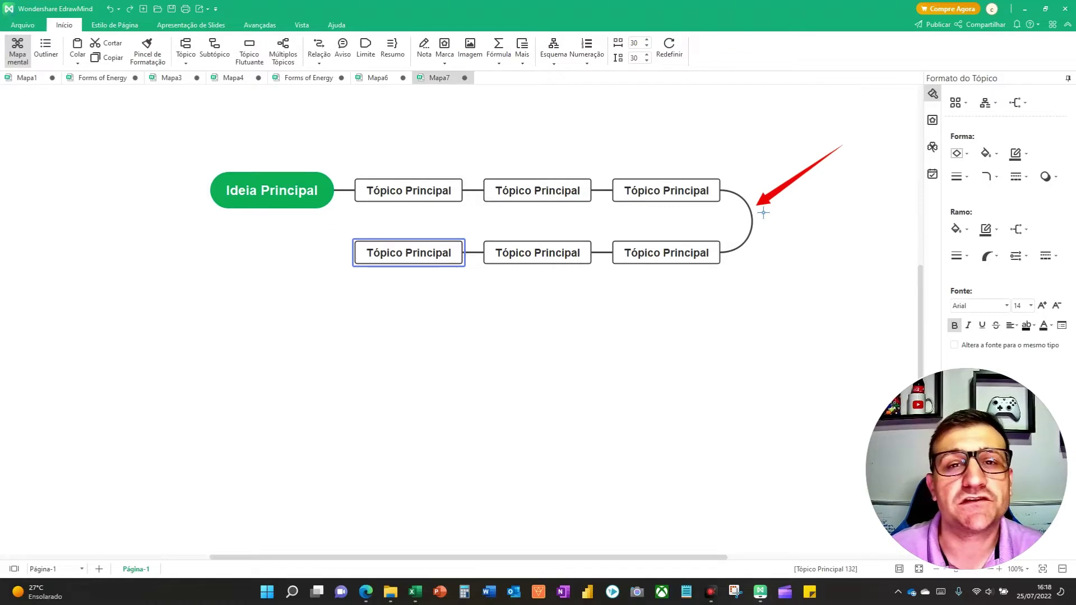
{"action": "key", "text": "Escape"}
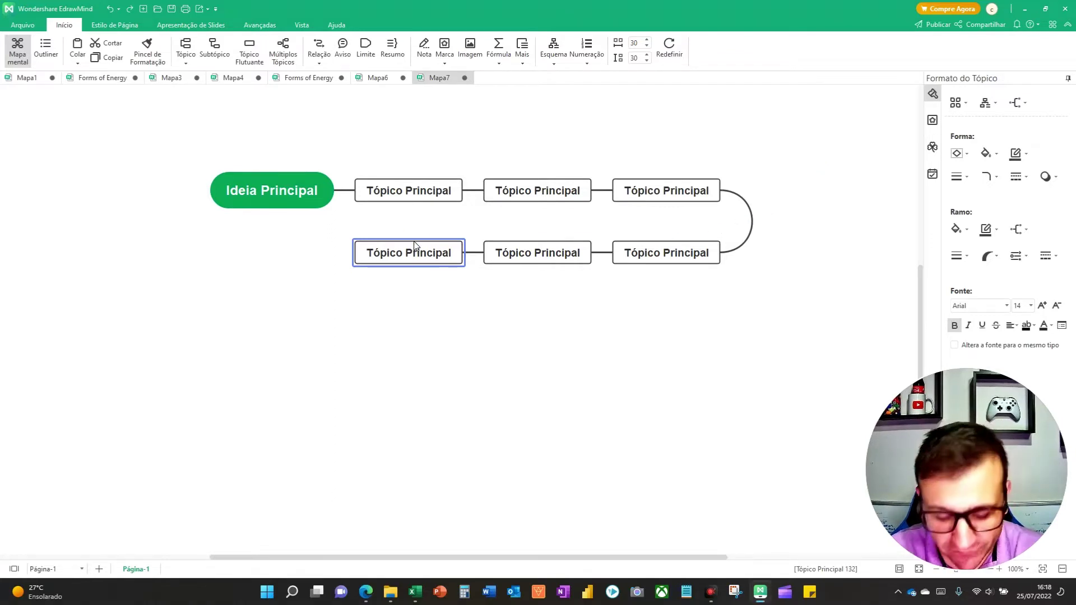
{"action": "key", "text": "Return"}
{"action": "key", "text": "Return"}
{"action": "key", "text": "Return"}
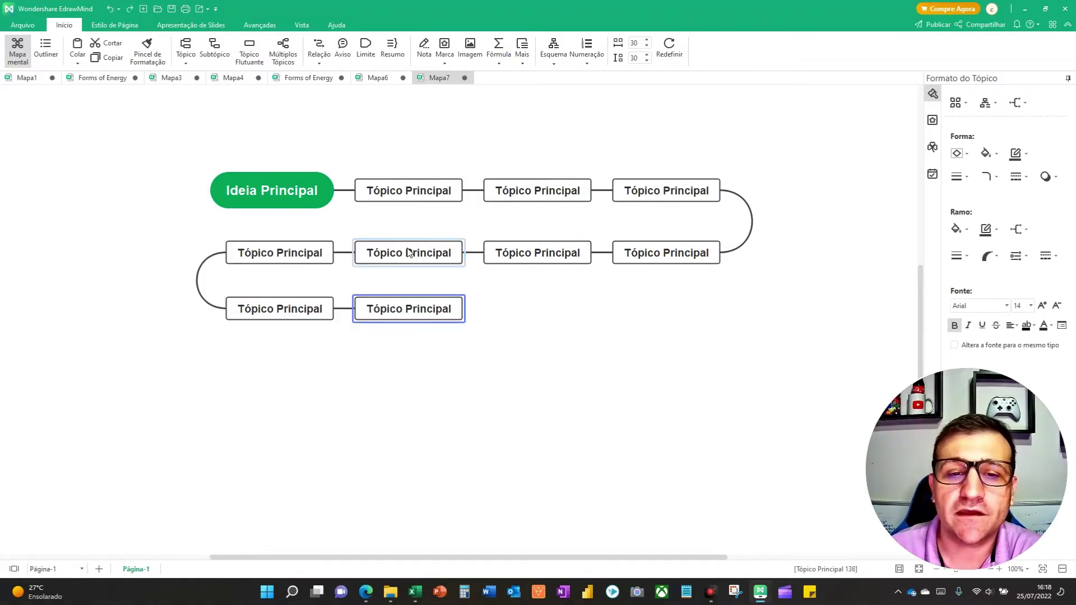
{"action": "key", "text": "Return"}
{"action": "key", "text": "Return"}
{"action": "key", "text": "Return"}
{"action": "key", "text": "Return"}
{"action": "key", "text": "Return"}
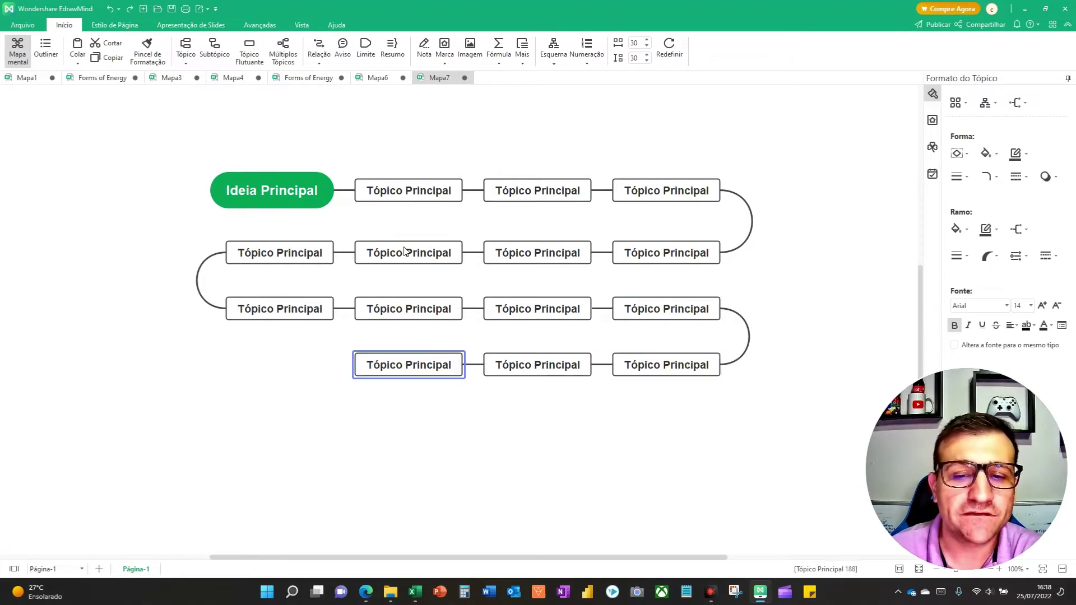
{"action": "key", "text": "Return"}
{"action": "key", "text": "Return"}
{"action": "key", "text": "Return"}
{"action": "key", "text": "Return"}
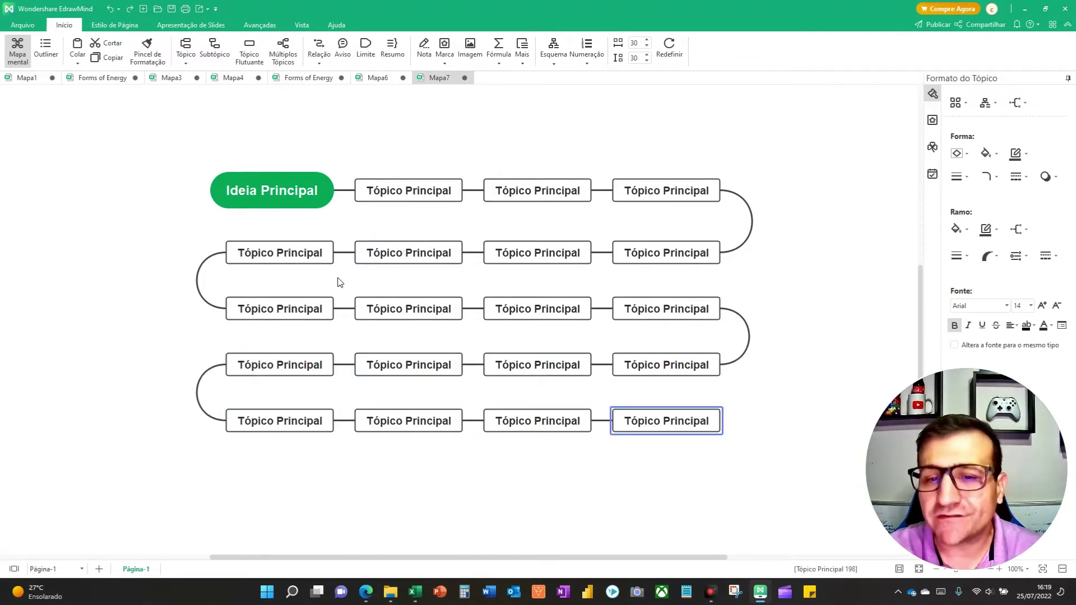
{"action": "left_click", "coordinate": [421, 199]}
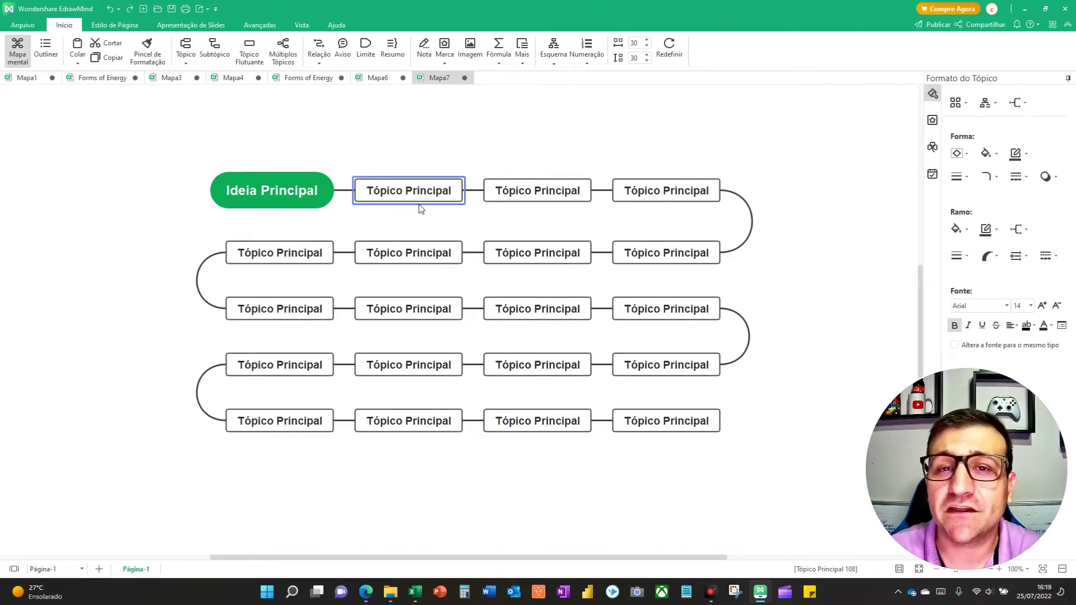
Add a subtopic with a nested subtopic under the top-row main topics.
{"action": "key", "text": "Tab"}
{"action": "key", "text": "Tab"}
{"action": "left_click", "coordinate": [510, 197]}
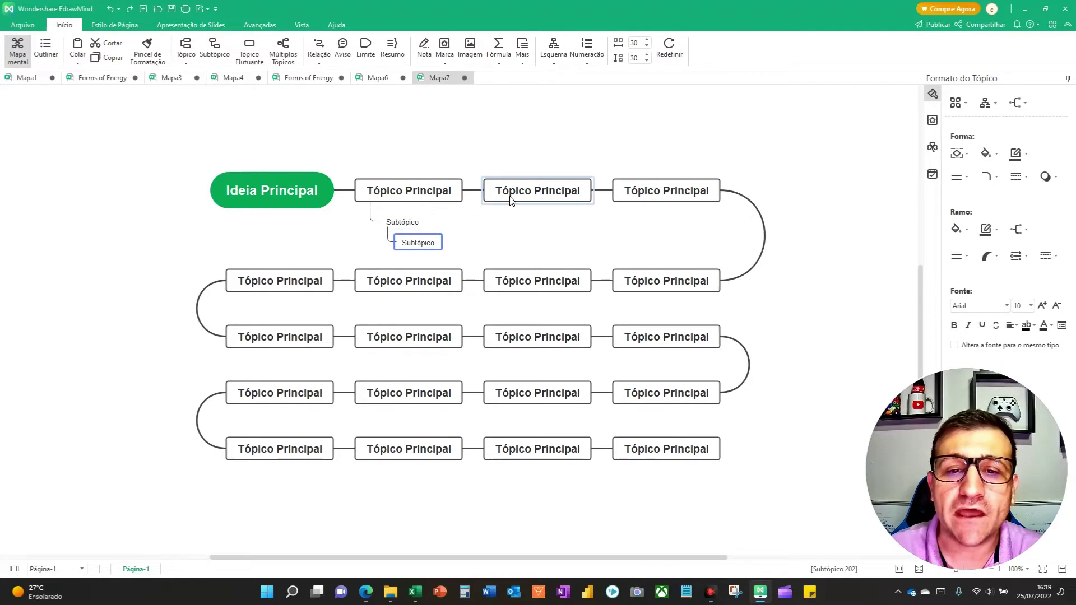
{"action": "key", "text": "Tab"}
{"action": "key", "text": "Tab"}
{"action": "left_click", "coordinate": [644, 195]}
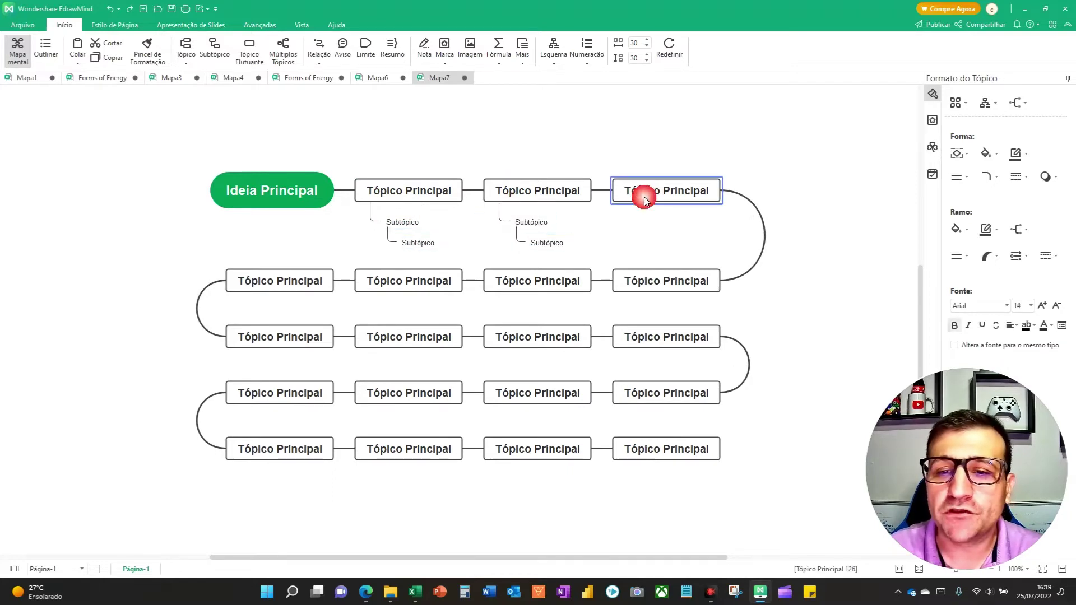
{"action": "key", "text": "Tab"}
{"action": "key", "text": "Tab"}
{"action": "left_click", "coordinate": [305, 288]}
{"action": "key", "text": "Tab"}
{"action": "key", "text": "Tab"}
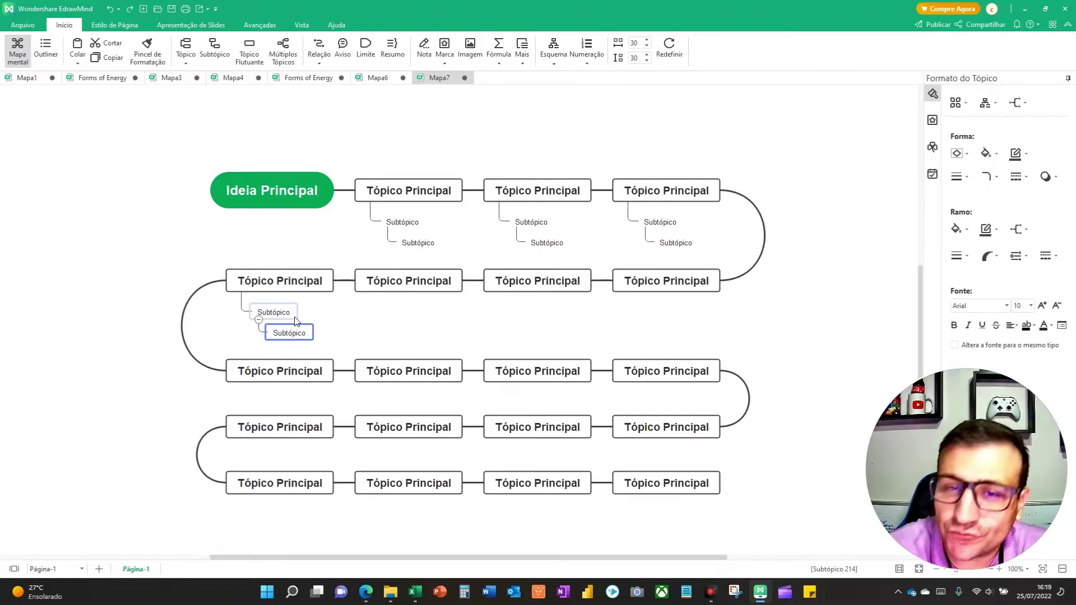
Rename the first subtopic under the top-left topic to 'Novo texto'.
{"action": "left_click", "coordinate": [399, 222]}
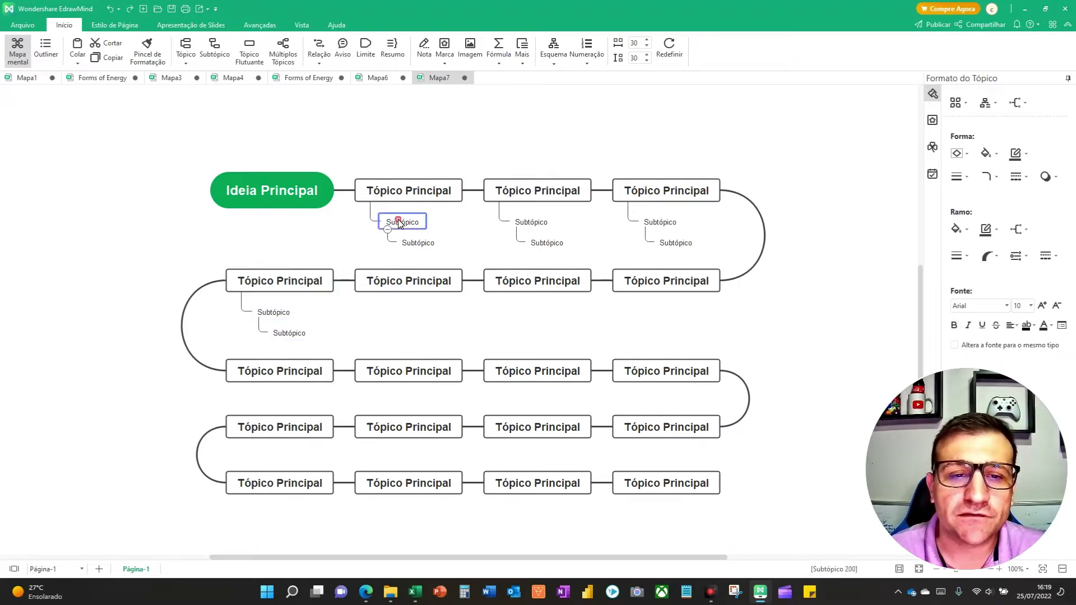
{"action": "double_click", "coordinate": [406, 224]}
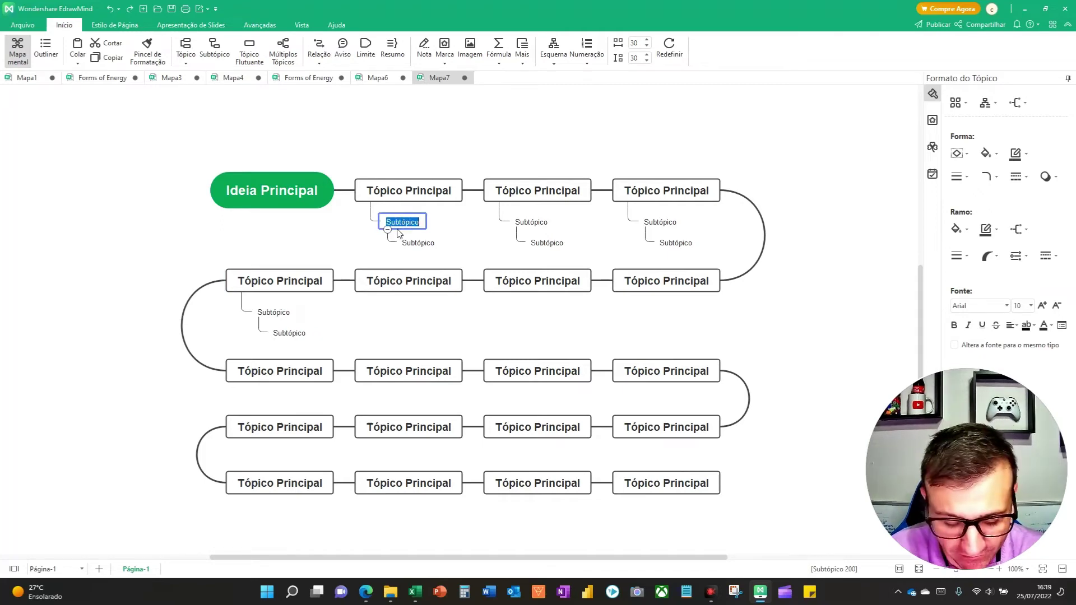
{"action": "key", "text": "BackSpace"}
{"action": "type", "text": "Novo texto"}
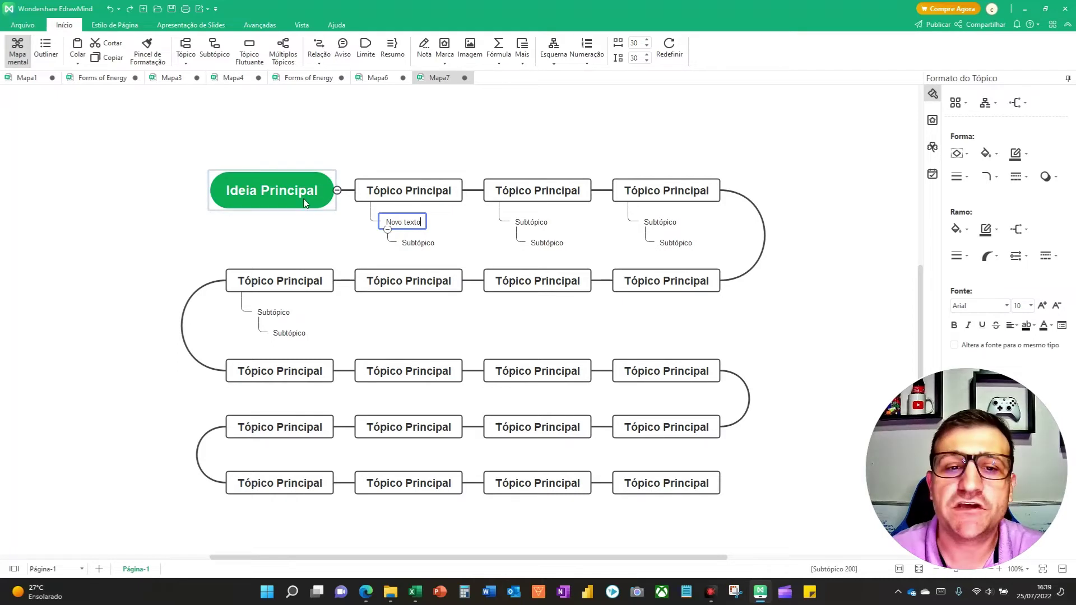
{"action": "left_click", "coordinate": [165, 227]}
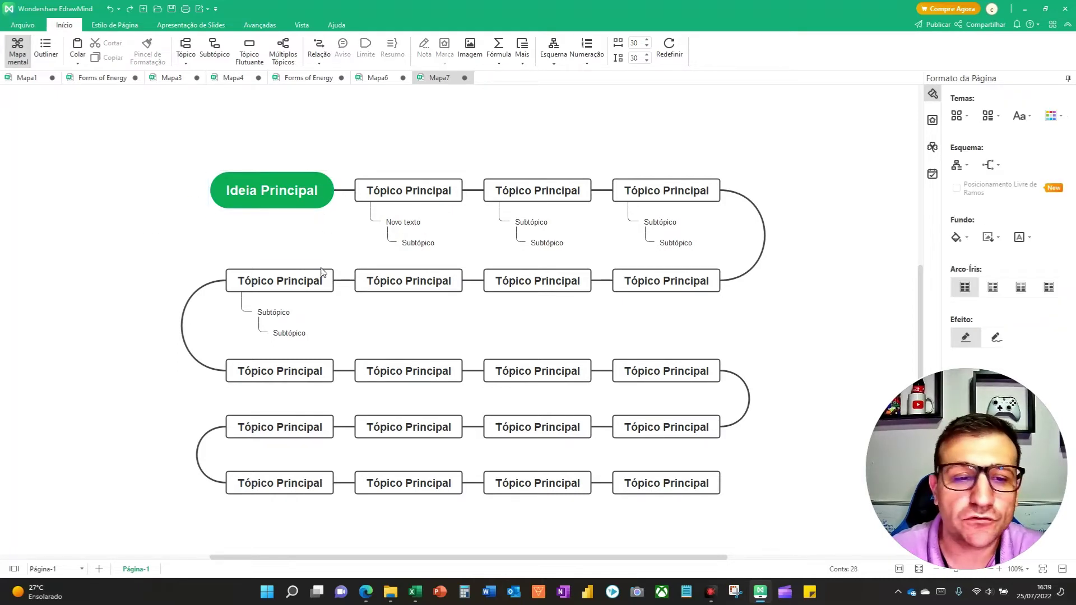
Add subtopics with nested subtopics under the second-row topics and first third-row topics.
{"action": "left_click", "coordinate": [370, 292]}
{"action": "key", "text": "Tab"}
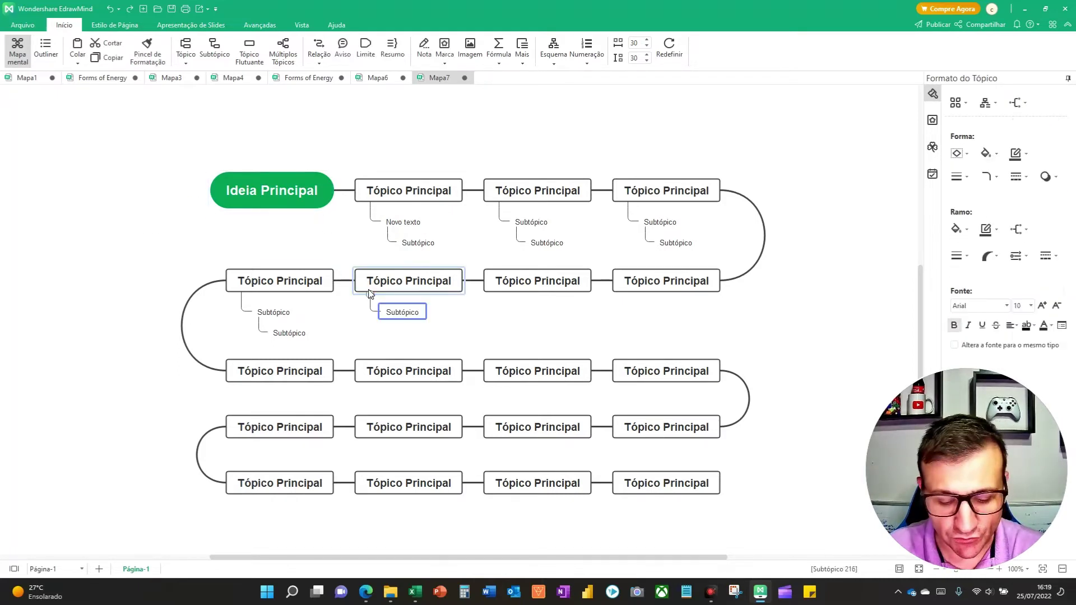
{"action": "key", "text": "Tab"}
{"action": "left_click", "coordinate": [503, 287]}
{"action": "key", "text": "Tab"}
{"action": "key", "text": "Tab"}
{"action": "left_click", "coordinate": [666, 281]}
{"action": "key", "text": "Tab"}
{"action": "key", "text": "Tab"}
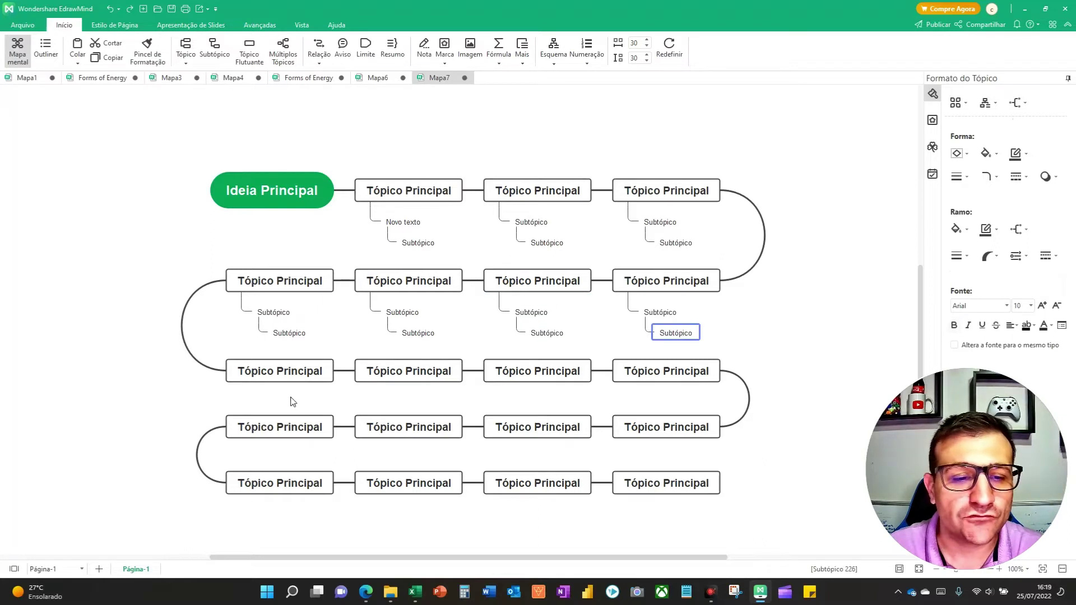
{"action": "left_click", "coordinate": [292, 375]}
{"action": "key", "text": "Tab"}
{"action": "key", "text": "Tab"}
{"action": "left_click", "coordinate": [386, 377]}
{"action": "key", "text": "Tab"}
{"action": "key", "text": "Tab"}
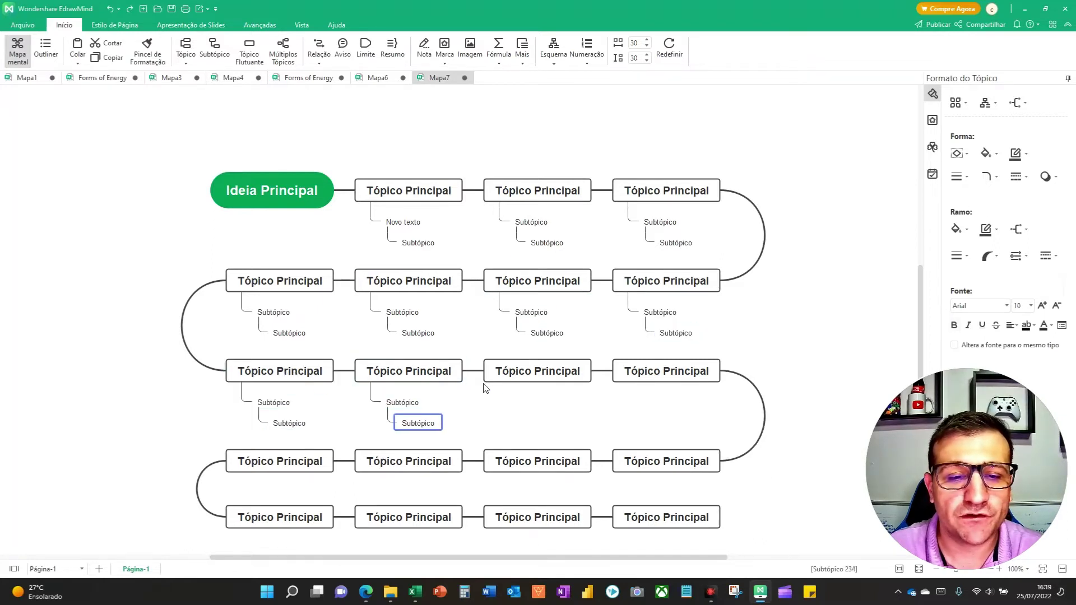
{"action": "key", "text": "F5"}
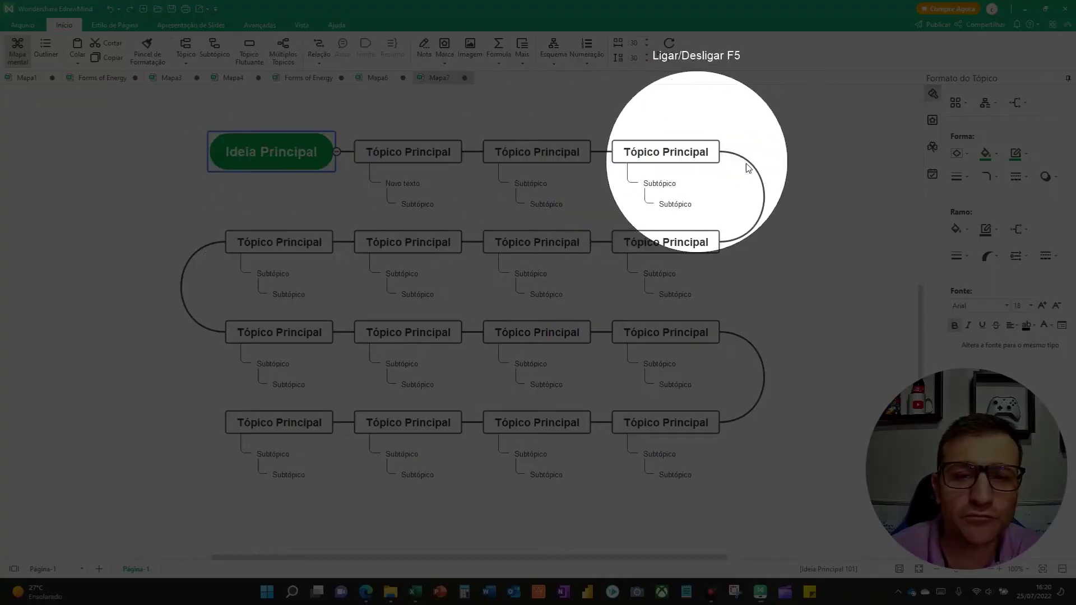
{"action": "key", "text": "F5"}
{"action": "key", "text": "F5"}
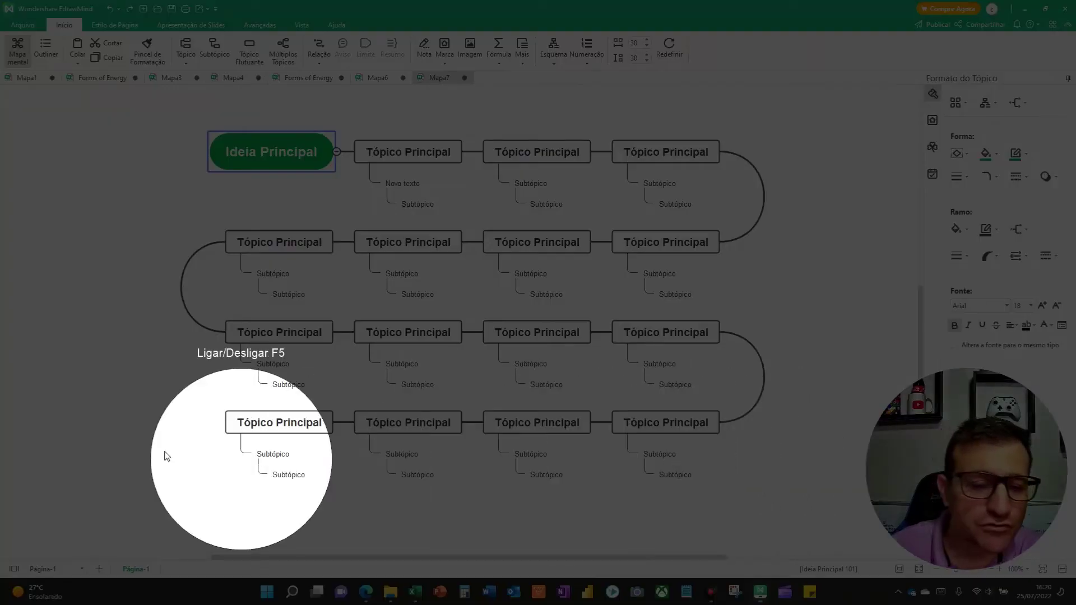
{"action": "key", "text": "F5"}
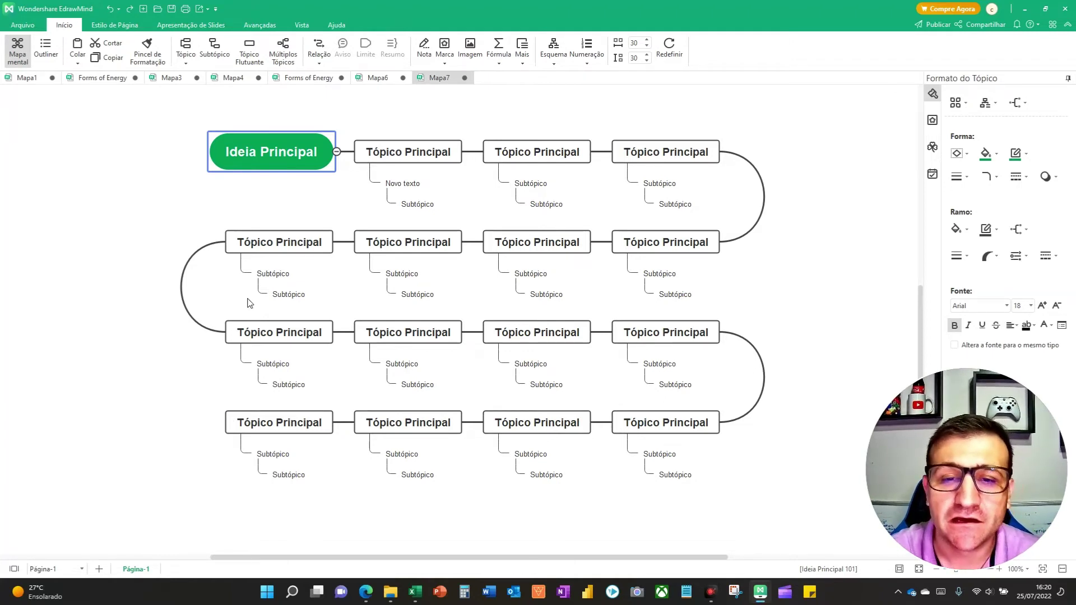
{"action": "left_click", "coordinate": [540, 159]}
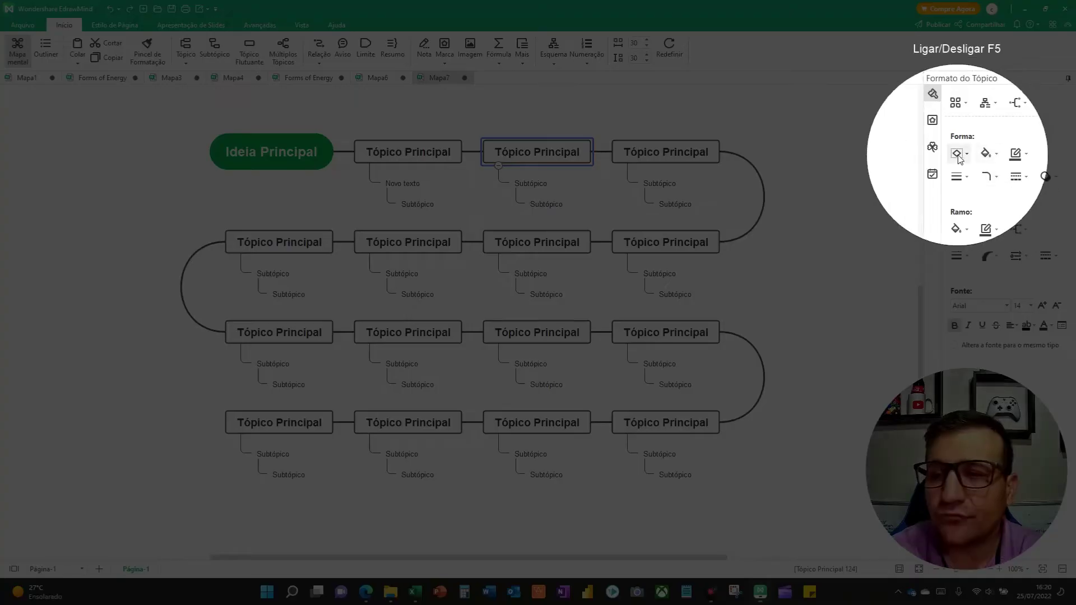
Make the second top-row topic an ellipse and the third a diamond from Forma's shapes.
{"action": "left_click", "coordinate": [967, 154]}
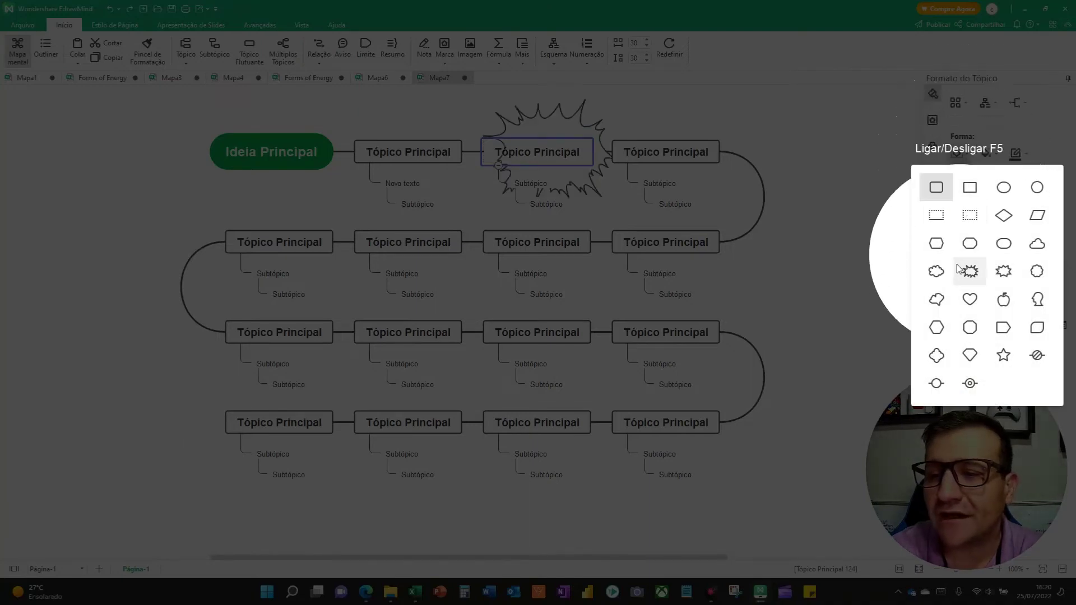
{"action": "left_click", "coordinate": [1004, 188]}
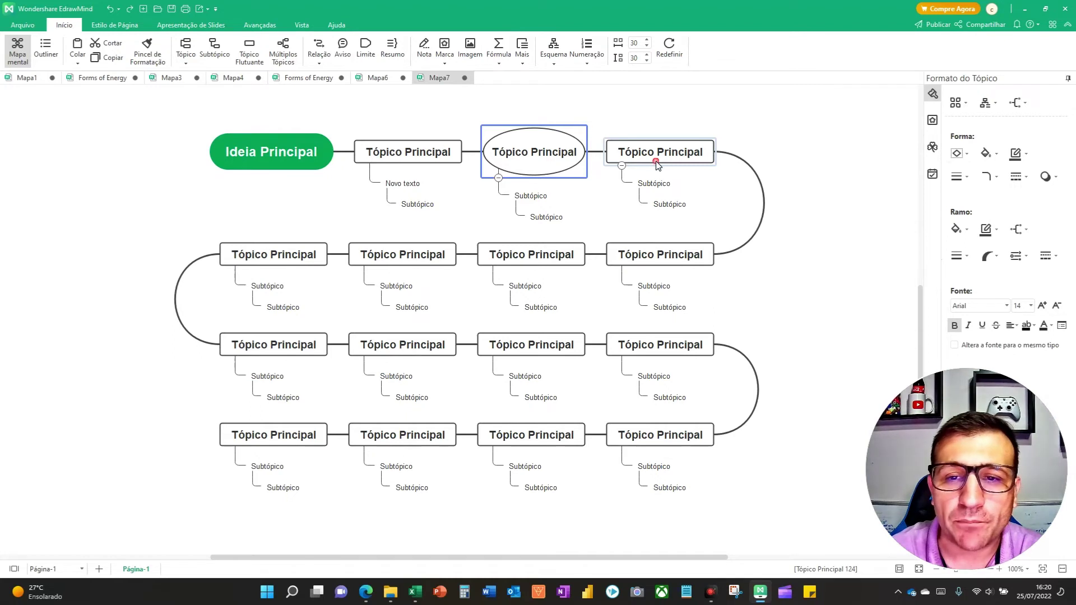
{"action": "left_click", "coordinate": [656, 160]}
{"action": "left_click", "coordinate": [962, 155]}
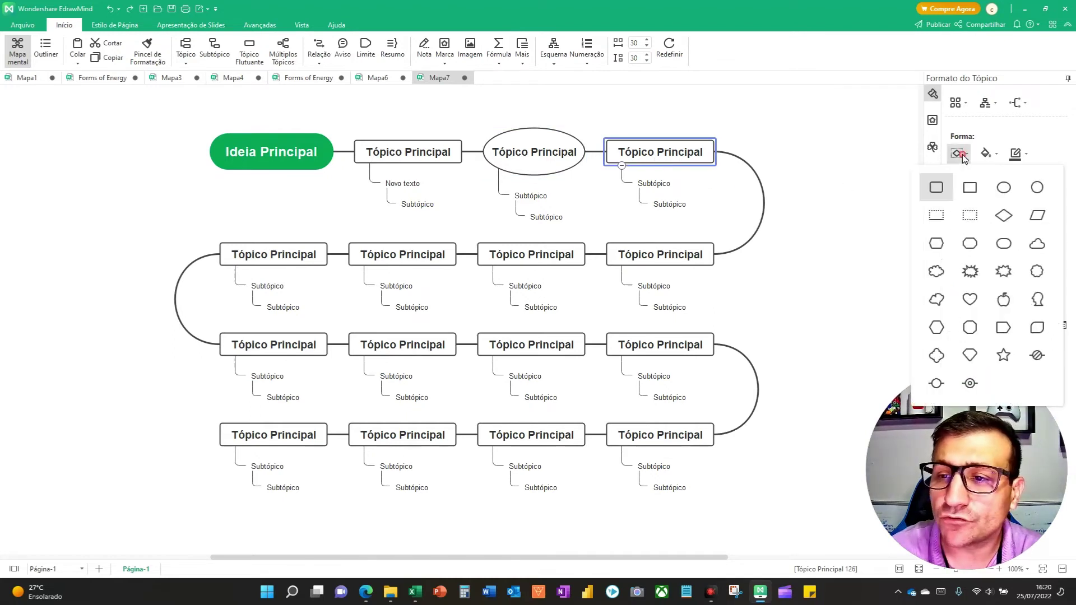
{"action": "left_click", "coordinate": [1003, 216]}
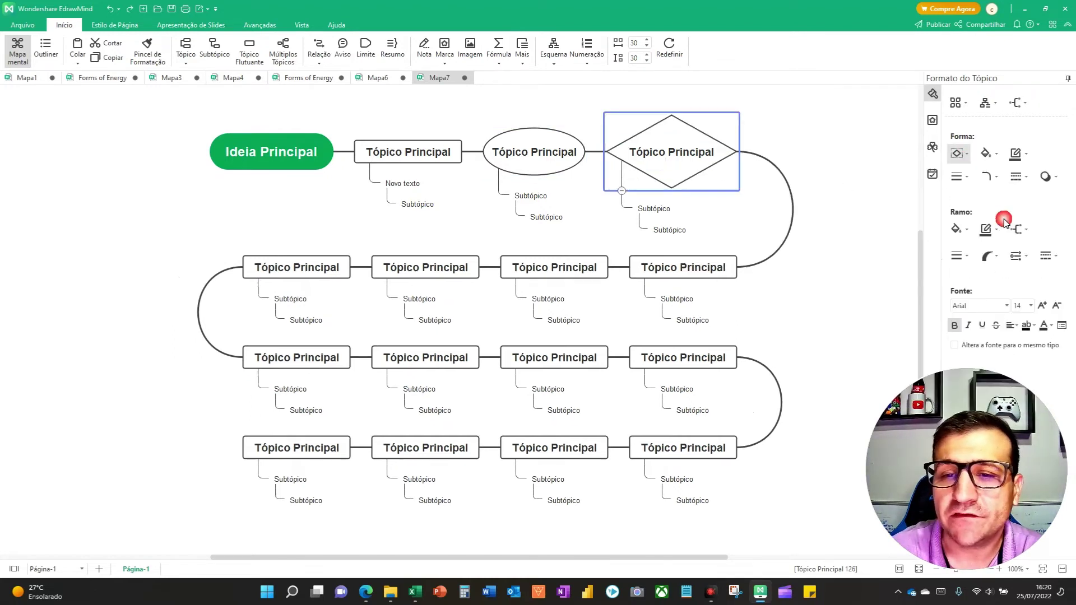
{"action": "left_click", "coordinate": [111, 264]}
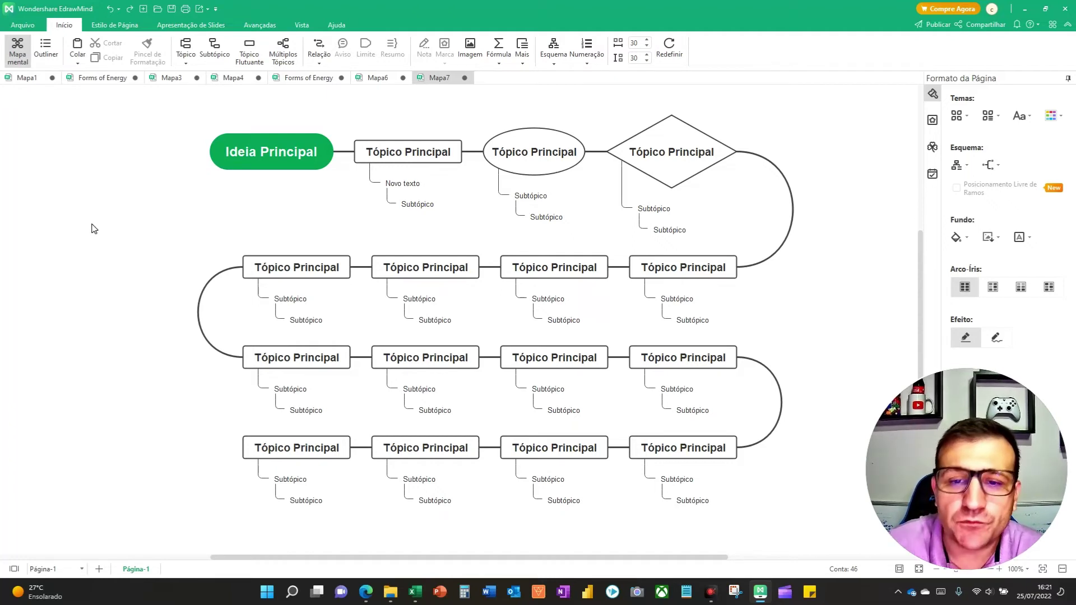
Fill the three top-row topics purple, orange and pink.
{"action": "left_click", "coordinate": [408, 152]}
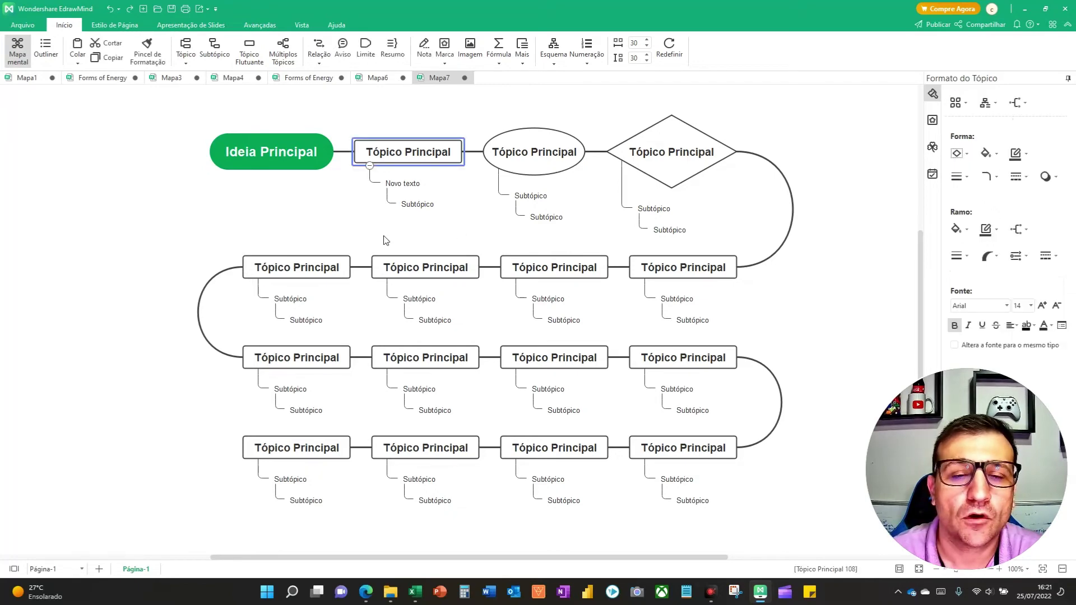
{"action": "left_click", "coordinate": [446, 160]}
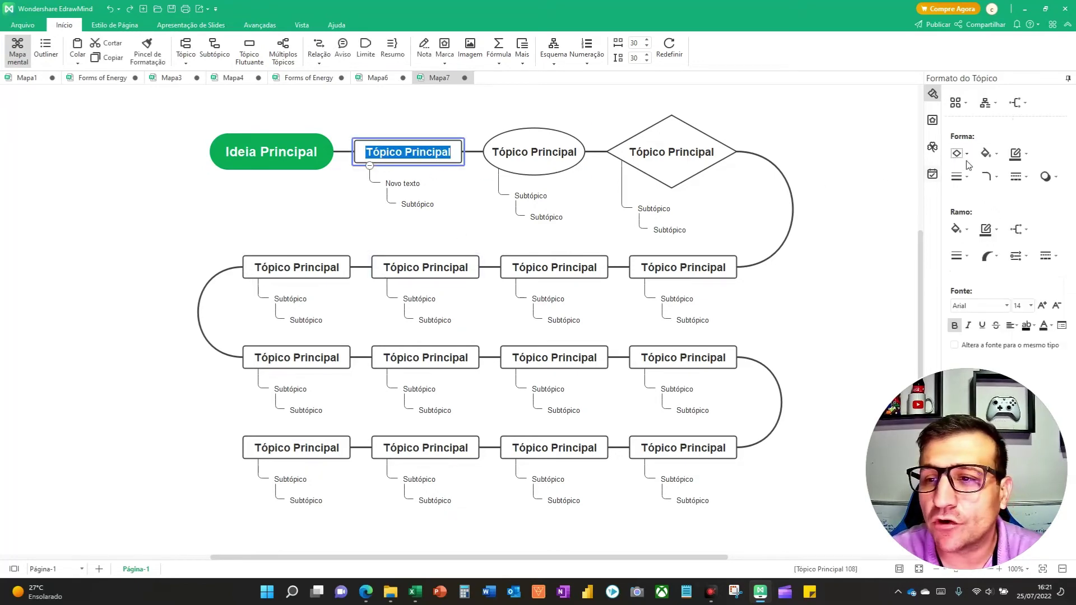
{"action": "left_click", "coordinate": [990, 154]}
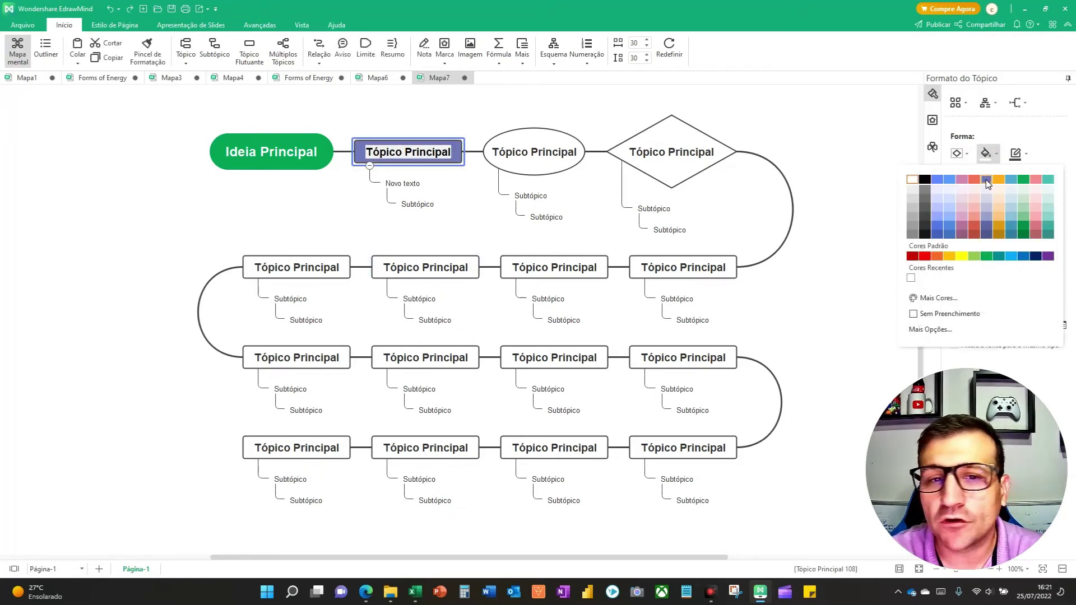
{"action": "left_click", "coordinate": [987, 180]}
{"action": "left_click", "coordinate": [552, 164]}
{"action": "left_click", "coordinate": [997, 162]}
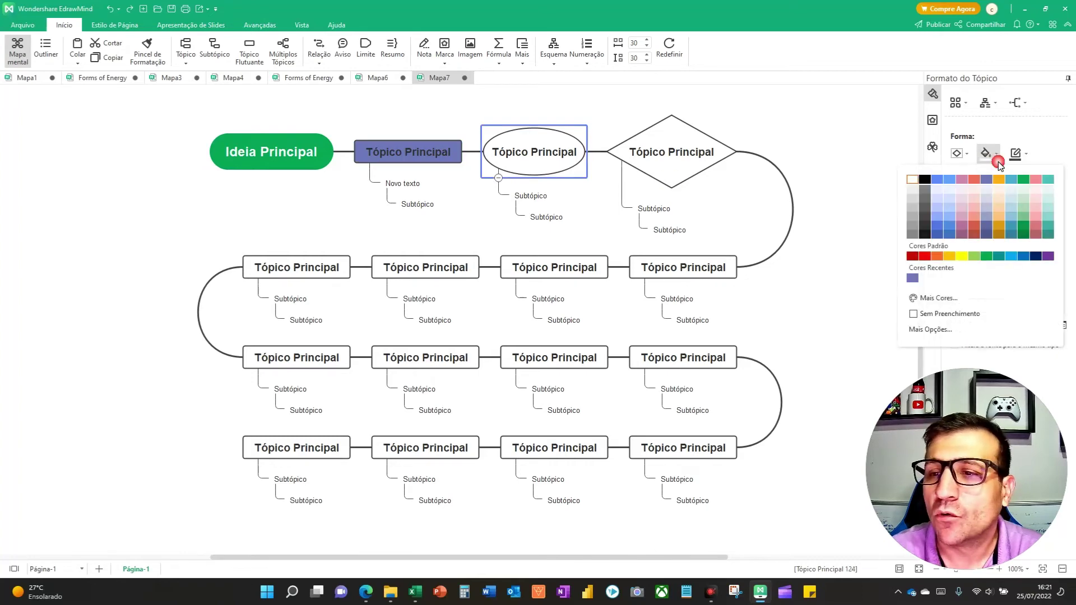
{"action": "left_click", "coordinate": [1000, 180]}
{"action": "left_click", "coordinate": [698, 171]}
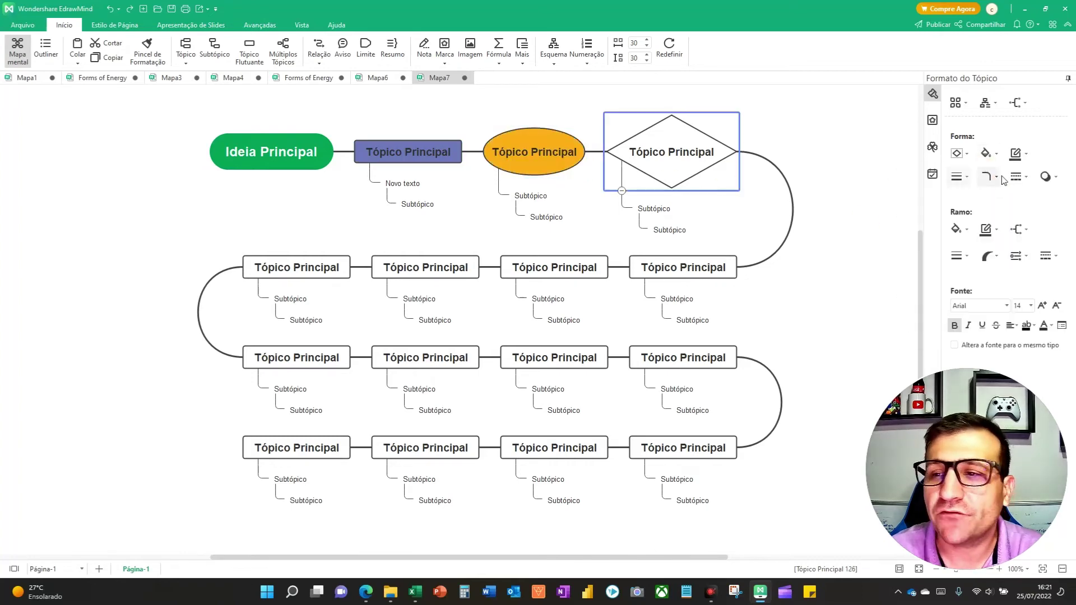
{"action": "left_click", "coordinate": [996, 154]}
{"action": "left_click", "coordinate": [1035, 180]}
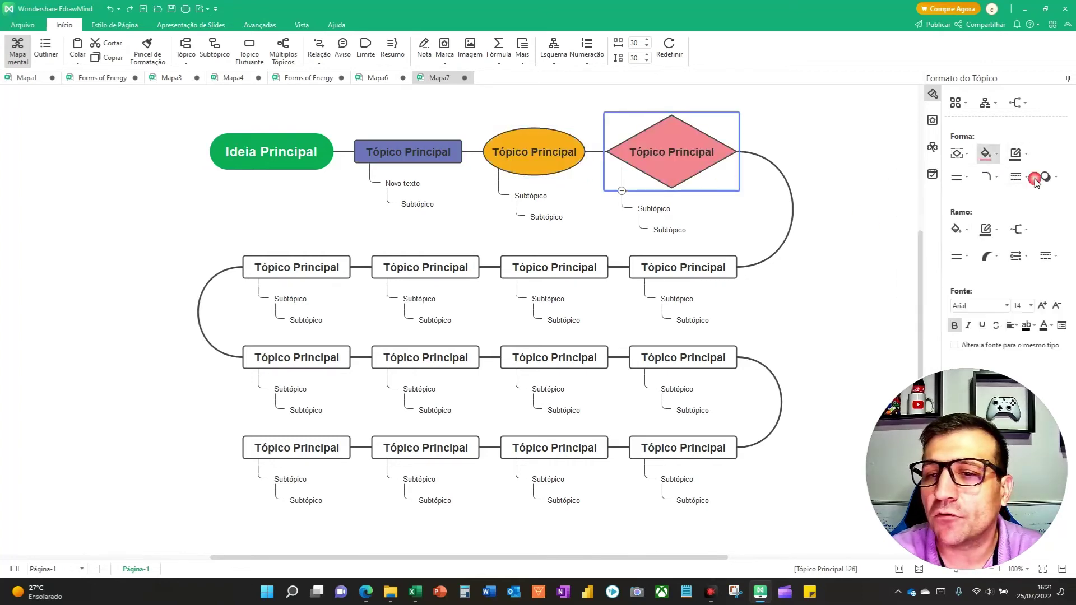
Fill the four second-row topics lavender, cyan, blue and green.
{"action": "left_click", "coordinate": [296, 267]}
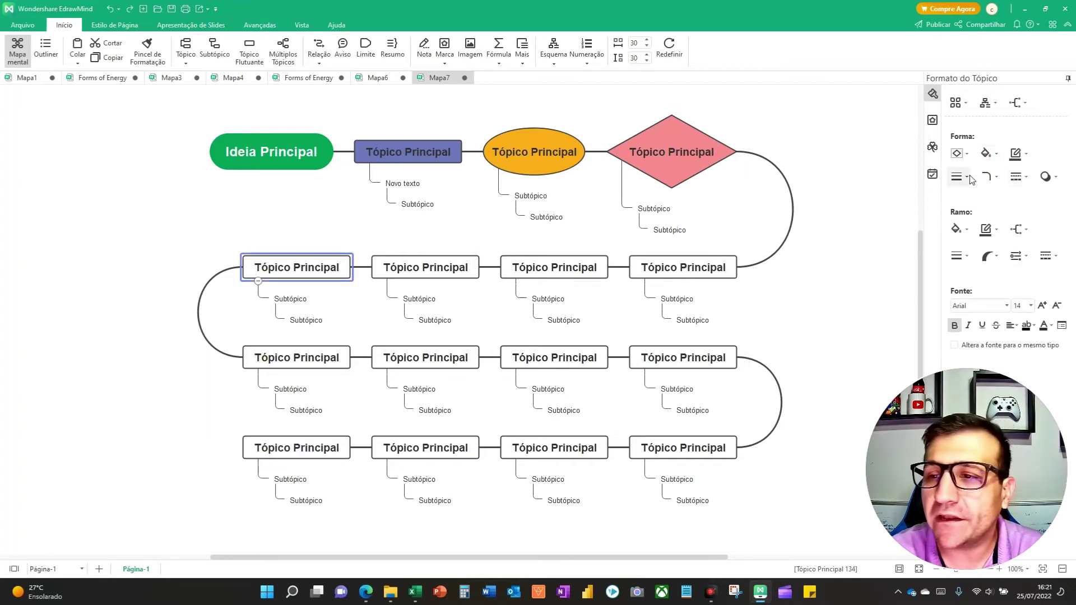
{"action": "left_click", "coordinate": [996, 154]}
{"action": "left_click", "coordinate": [989, 207]}
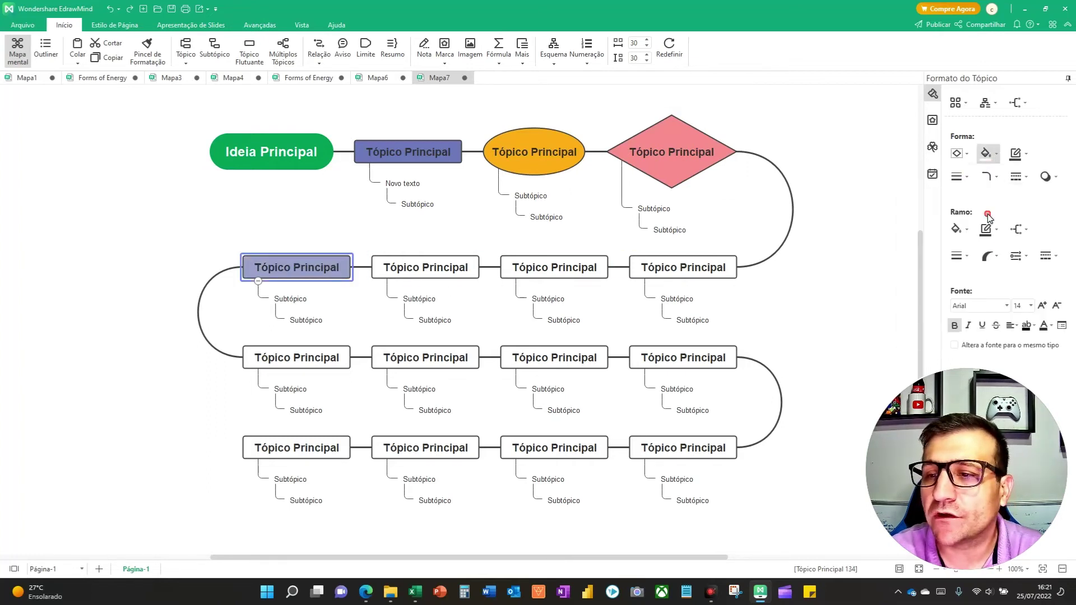
{"action": "left_click", "coordinate": [458, 282]}
{"action": "left_click", "coordinate": [460, 277]}
{"action": "left_click", "coordinate": [577, 280]}
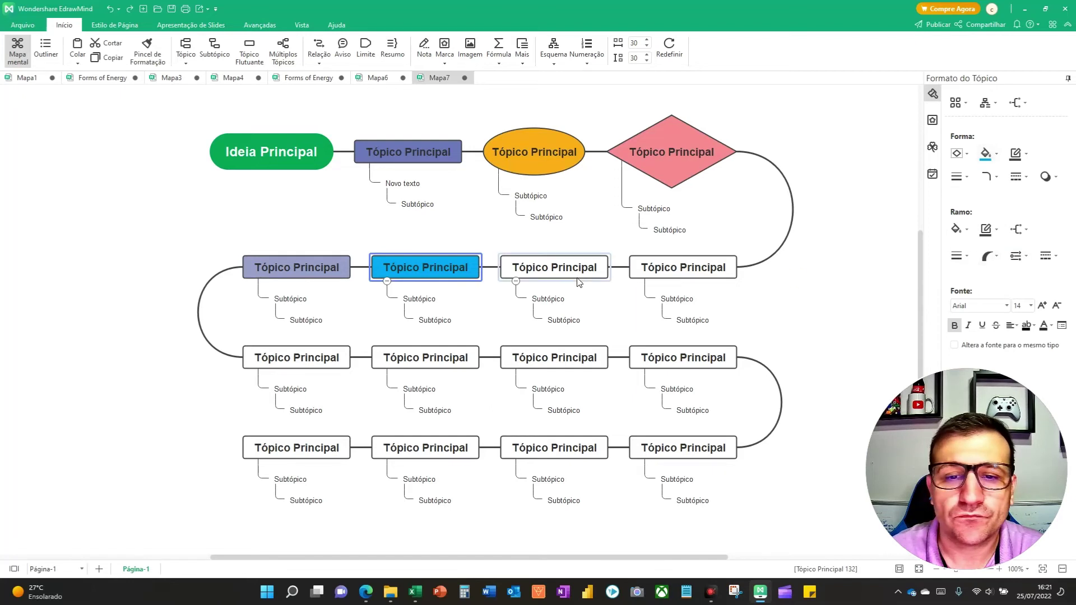
{"action": "left_click", "coordinate": [990, 157]}
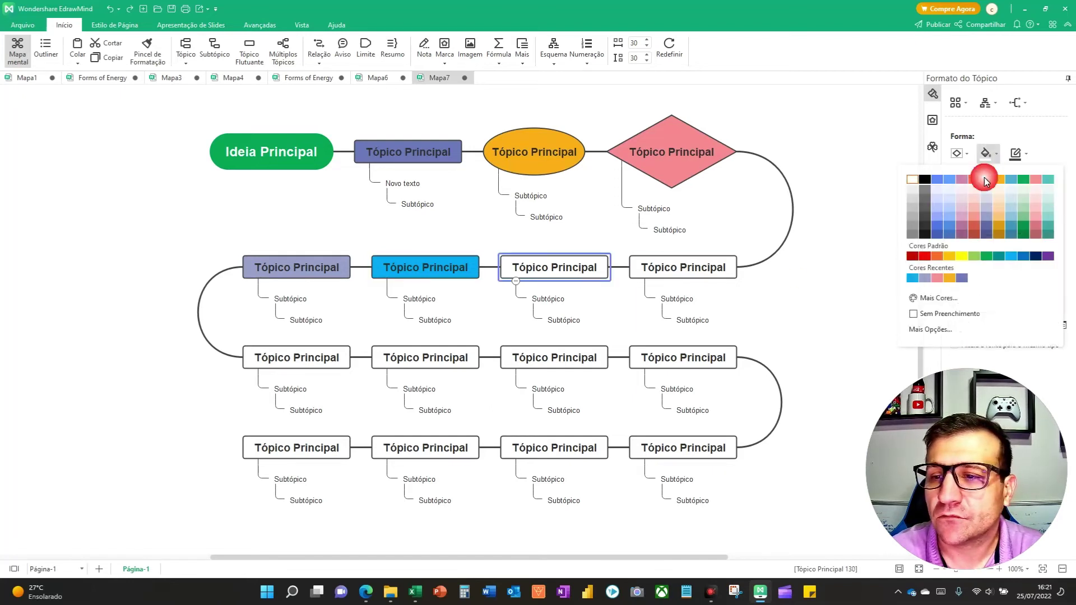
{"action": "left_click", "coordinate": [981, 190]}
{"action": "left_click", "coordinate": [695, 275]}
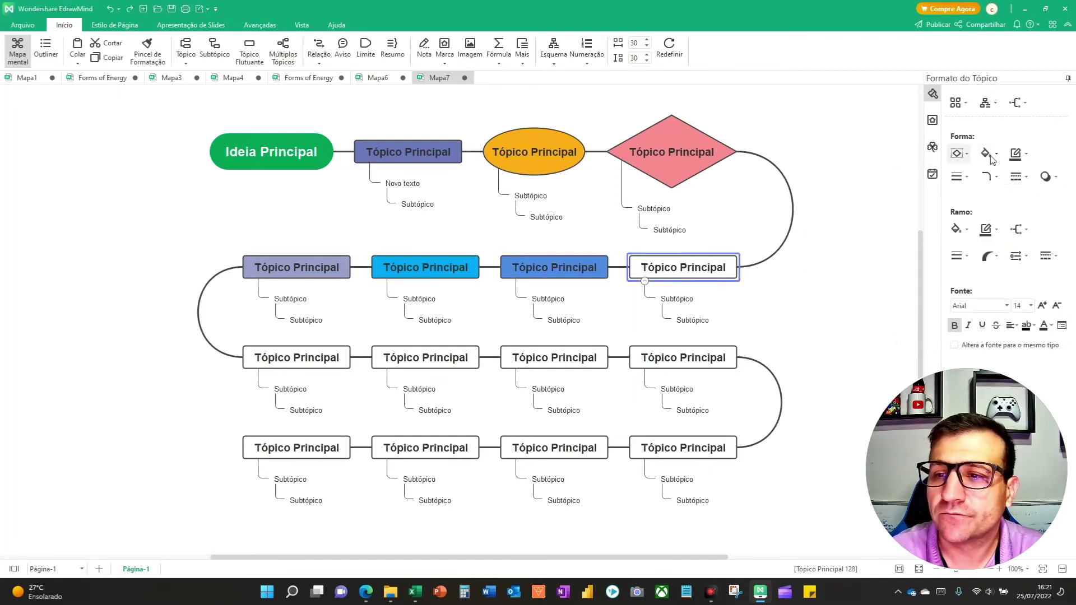
{"action": "left_click", "coordinate": [573, 250]}
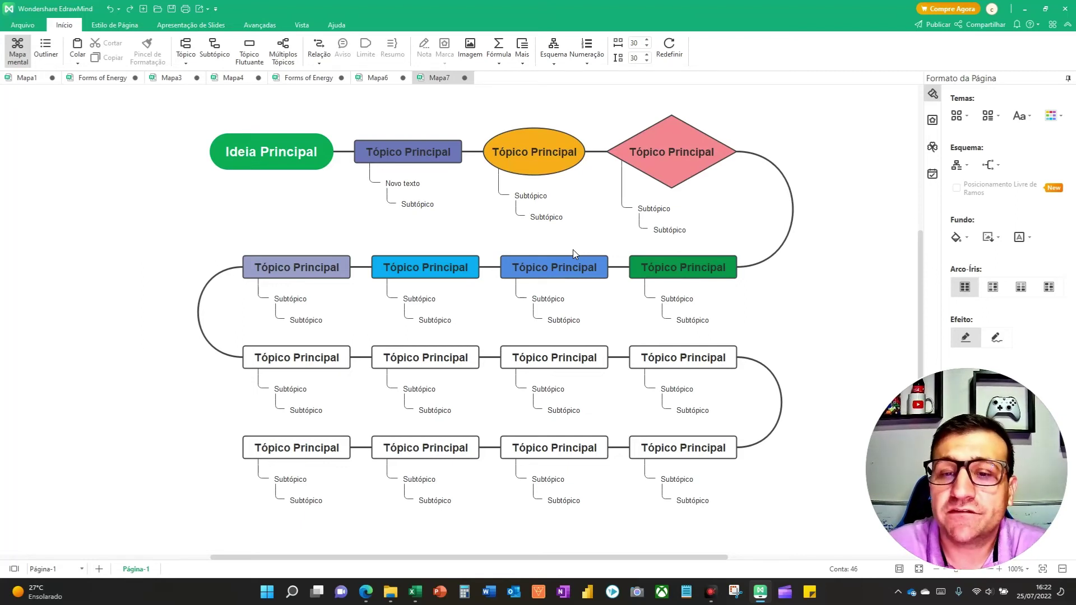
{"action": "left_click_drag", "start_coordinate": [271, 152], "coordinate": [250, 143]}
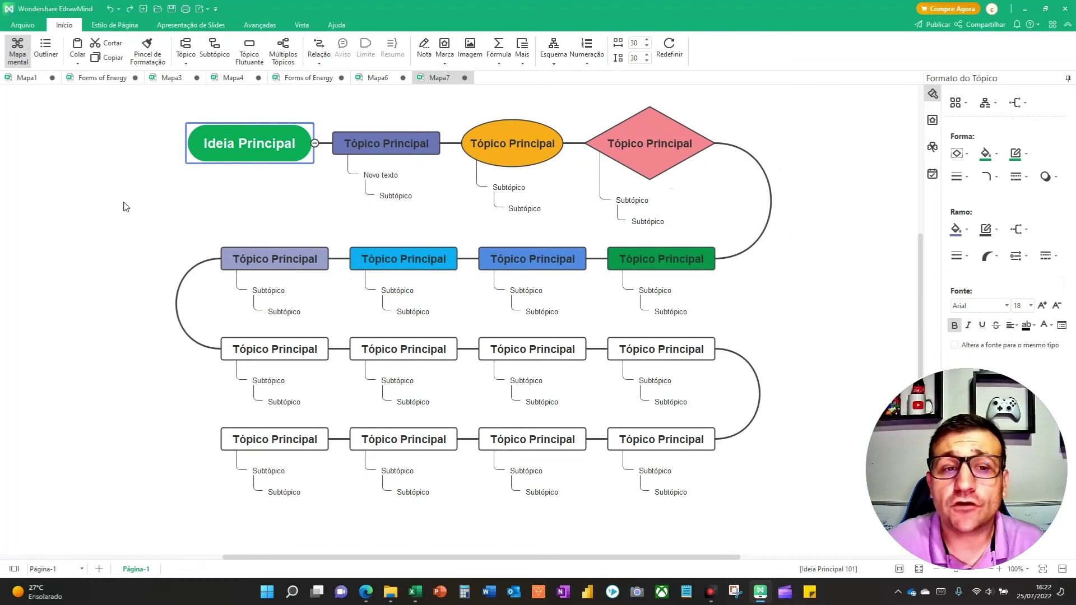